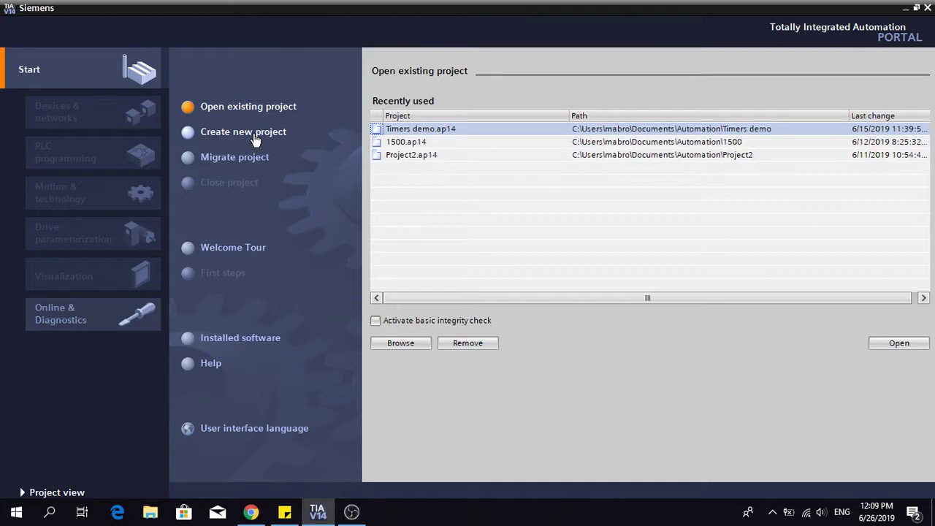
# - Start a new project and name it "project test"
pyautogui.click(255, 140)
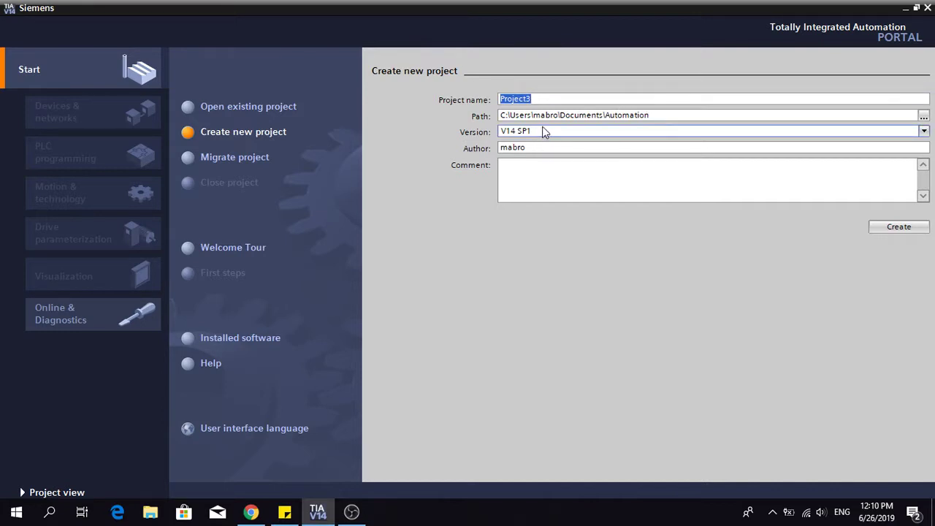
pyautogui.click(556, 98)
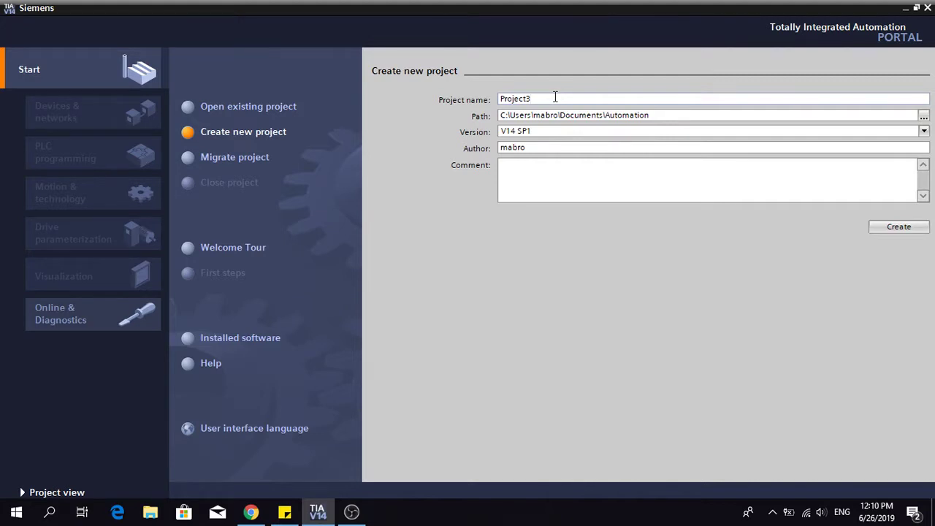
pyautogui.press('BackSpace')
pyautogui.press('BackSpace')
pyautogui.press('BackSpace')
pyautogui.press('BackSpace')
pyautogui.press('BackSpace')
pyautogui.write('project test')
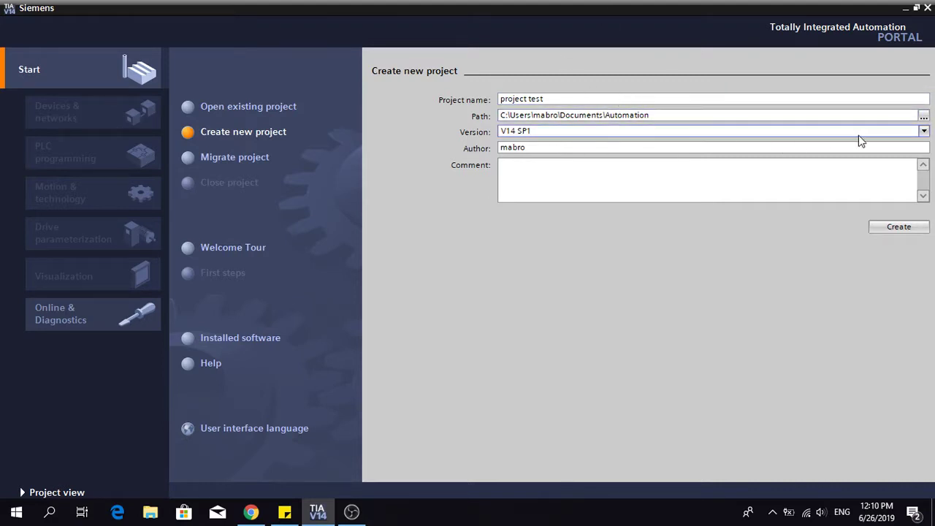
# - Create the project with version V14 SP1, keeping the default path and author and leaving the comment empty
pyautogui.click(924, 118)
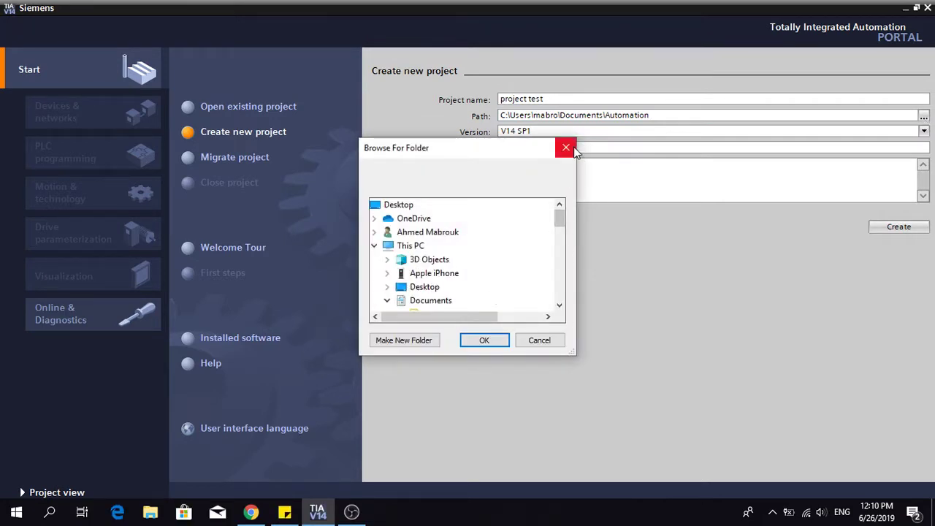
pyautogui.click(566, 149)
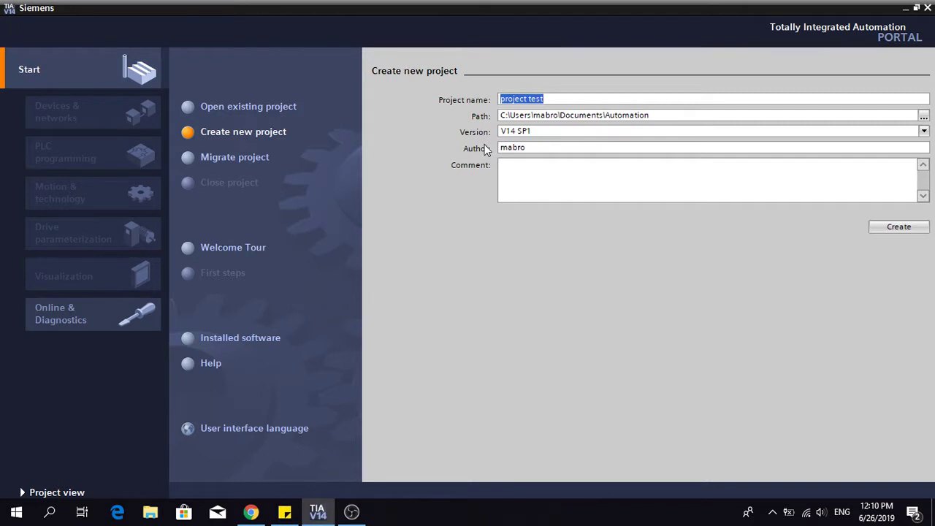
pyautogui.click(924, 131)
pyautogui.click(591, 150)
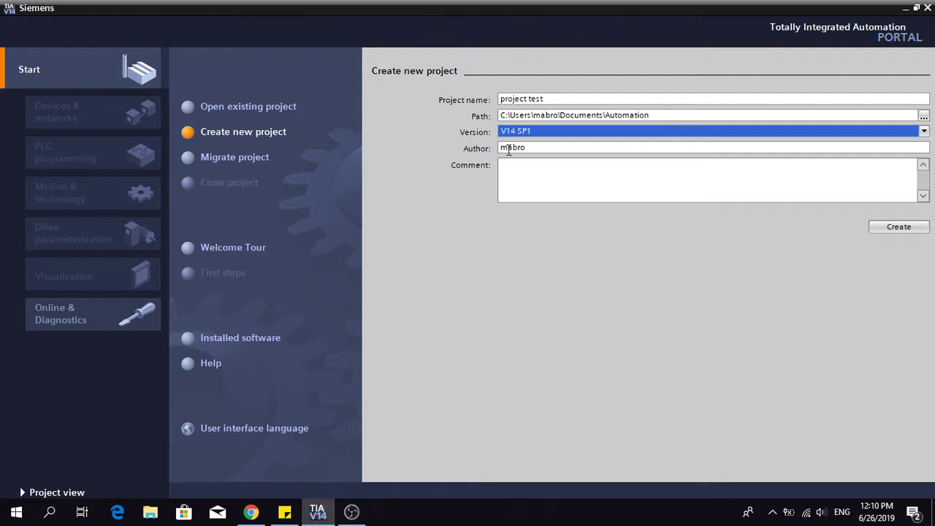
pyautogui.click(549, 151)
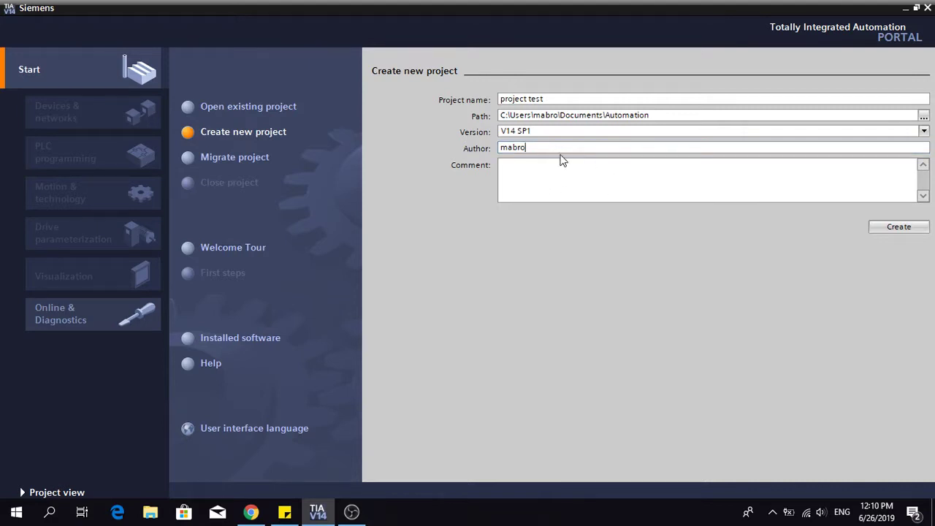
pyautogui.click(533, 190)
pyautogui.click(903, 228)
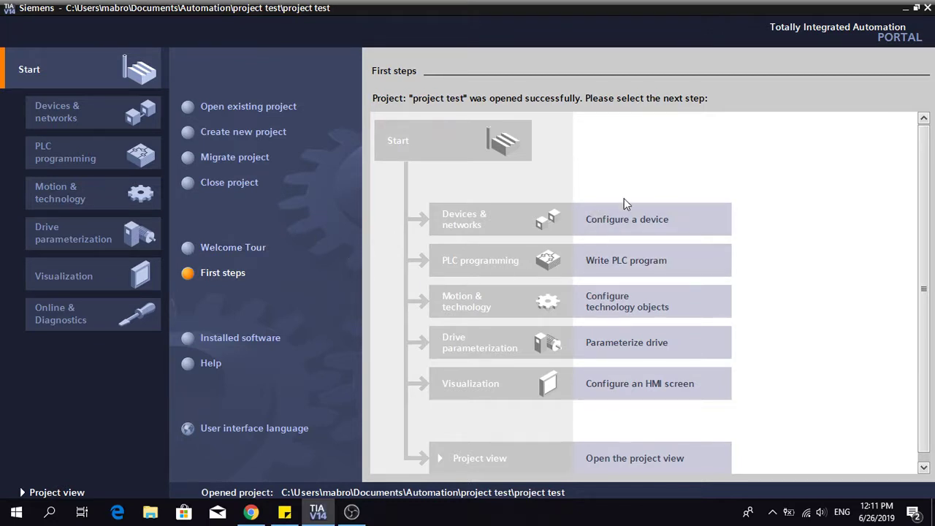
# - Go to device configuration for the new project and start adding a new device
pyautogui.scroll(-1, 930, 227)
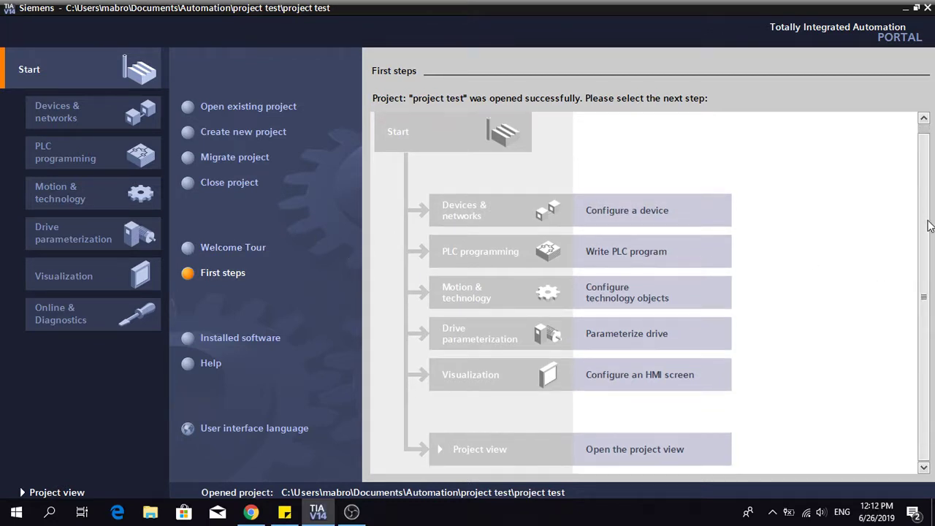
pyautogui.scroll(1, 767, 236)
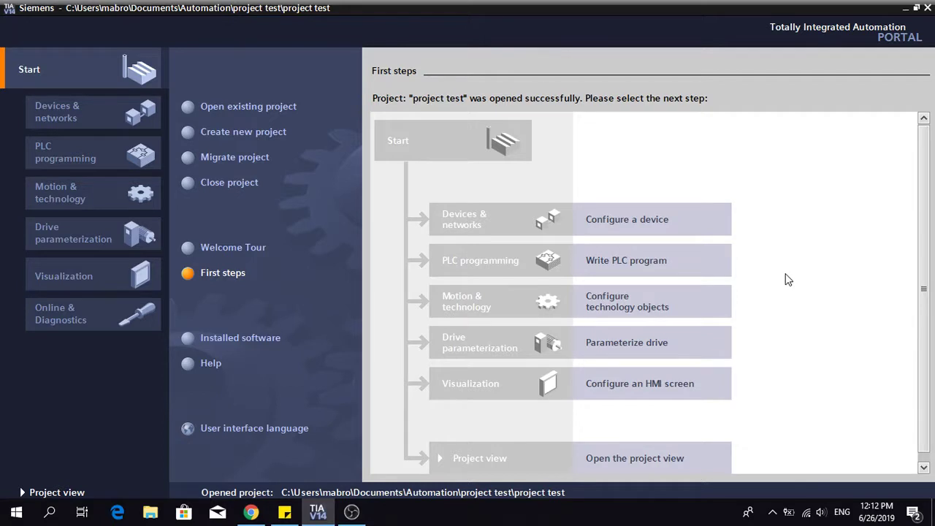
pyautogui.scroll(-1, 931, 229)
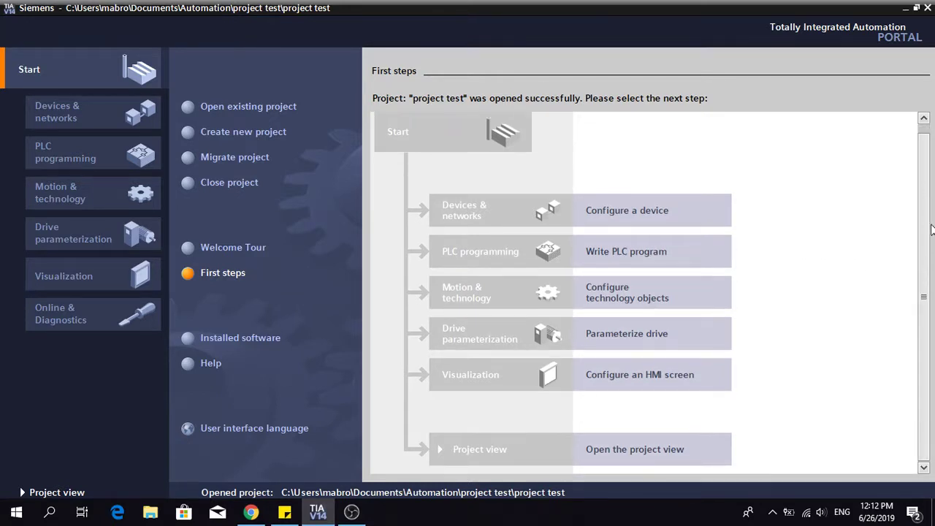
pyautogui.click(614, 222)
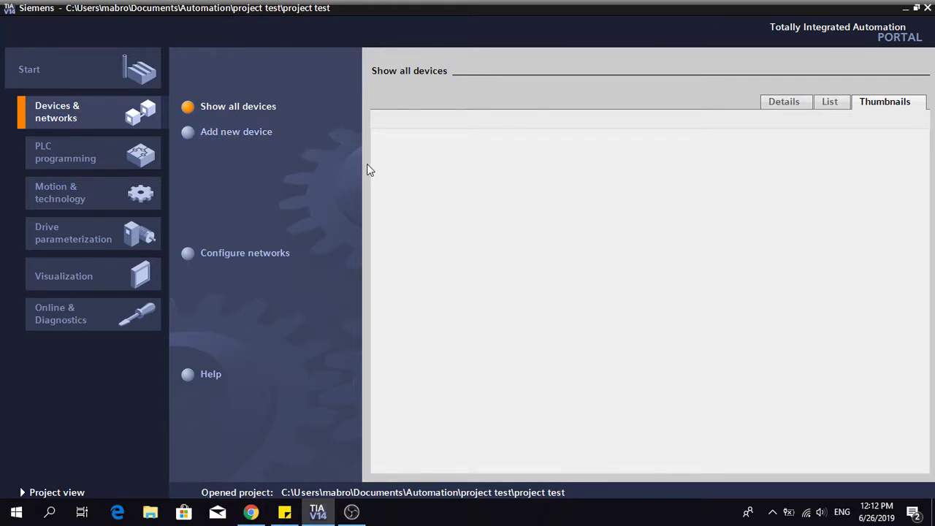
pyautogui.click(219, 138)
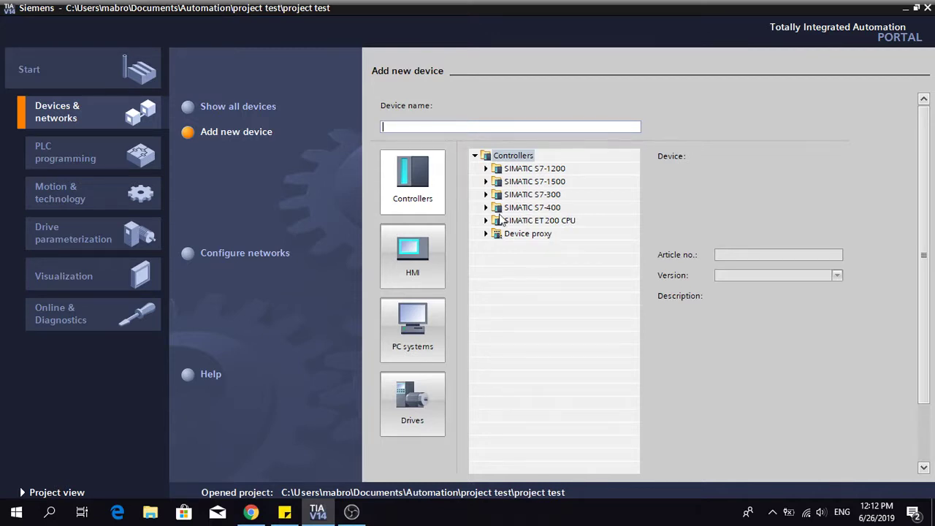
# - Select controller 6ES7 214-1AG40-0XB0 under SIMATIC S7-1200, CPU 1214C DC/DC/DC
pyautogui.click(485, 169)
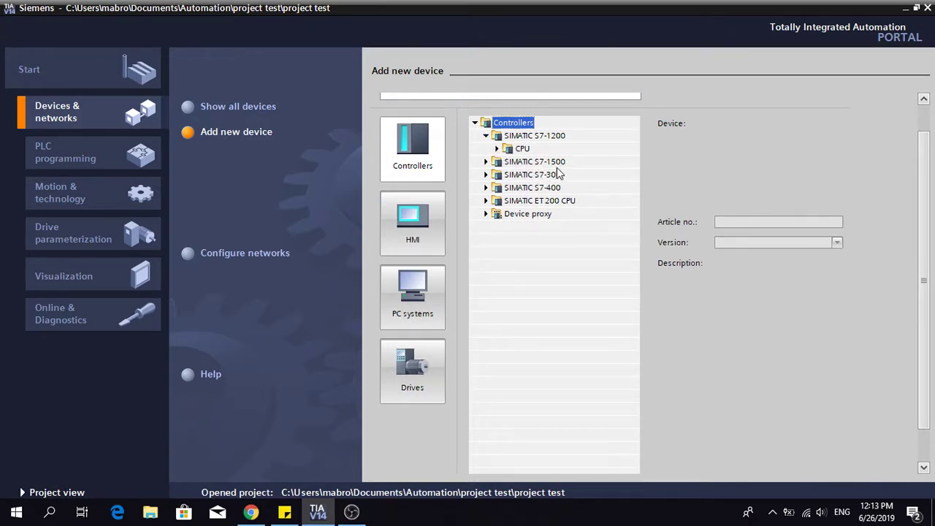
pyautogui.click(498, 149)
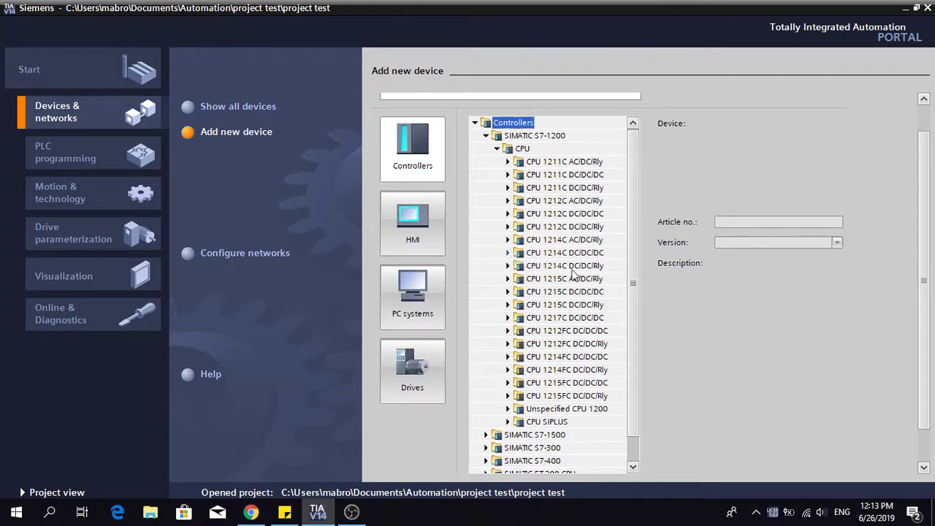
pyautogui.click(508, 252)
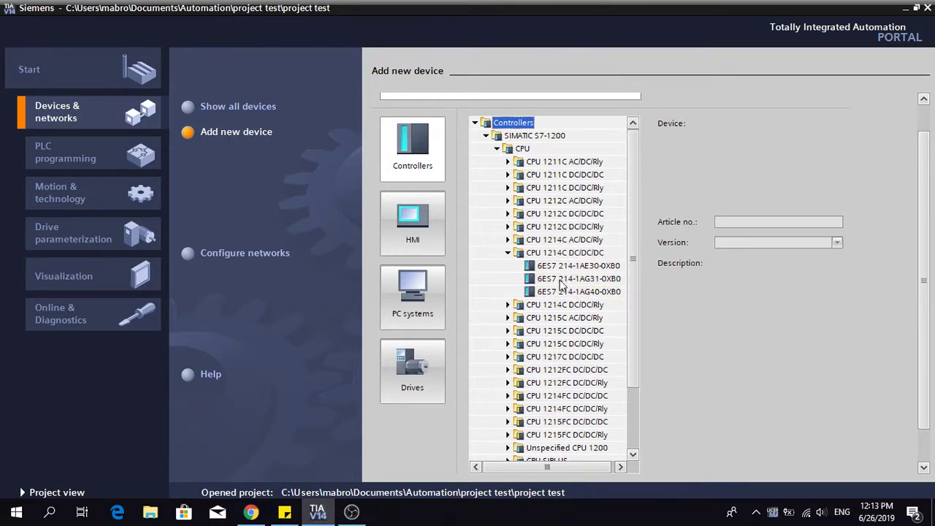
pyautogui.click(550, 294)
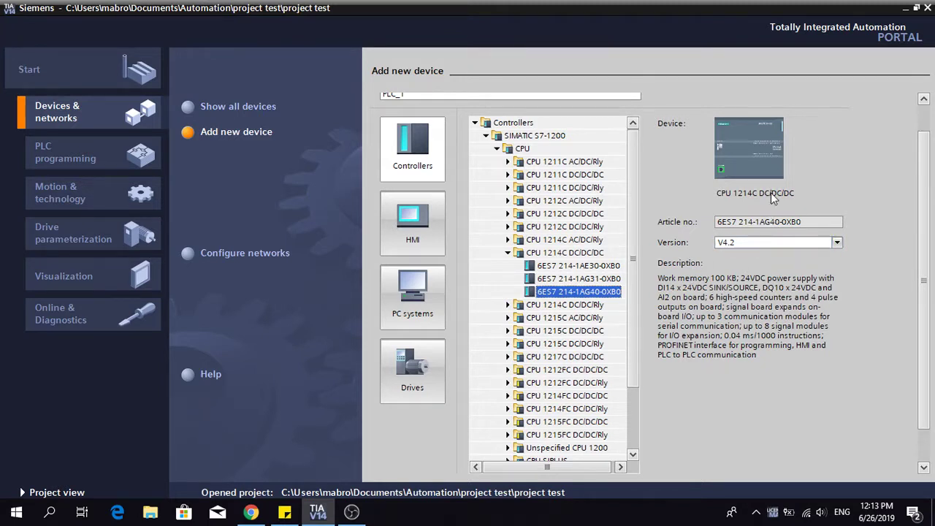
pyautogui.click(540, 295)
# - Browse the SIMATIC S7-1500 CPUs and select 6ES7 518-4AP00-0AB0 under CPU 1518-4 PN/DP to view its details
pyautogui.scroll(-2, 562, 259)
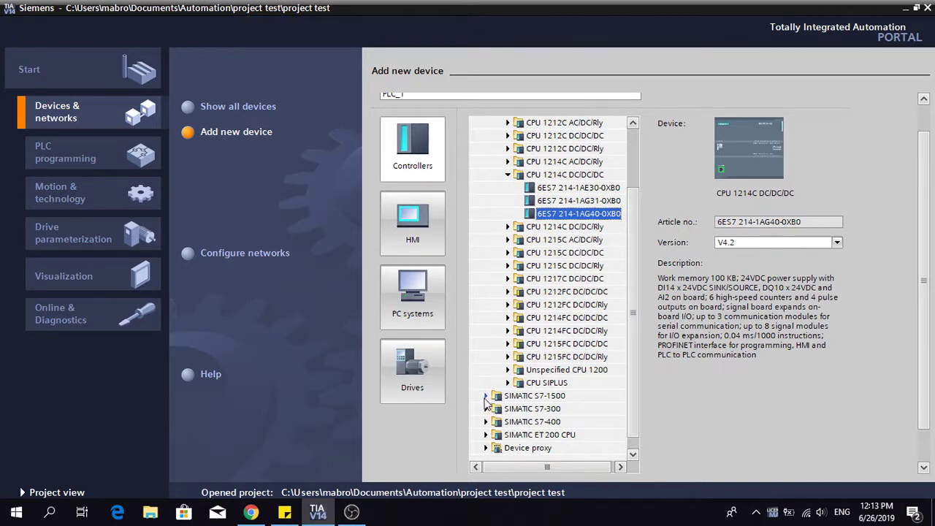
pyautogui.click(486, 397)
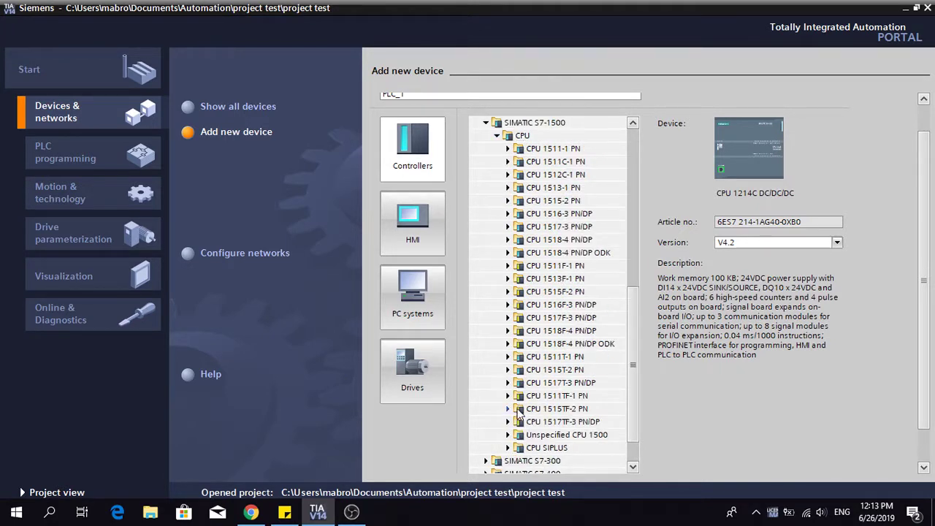
pyautogui.scroll(-1, 519, 413)
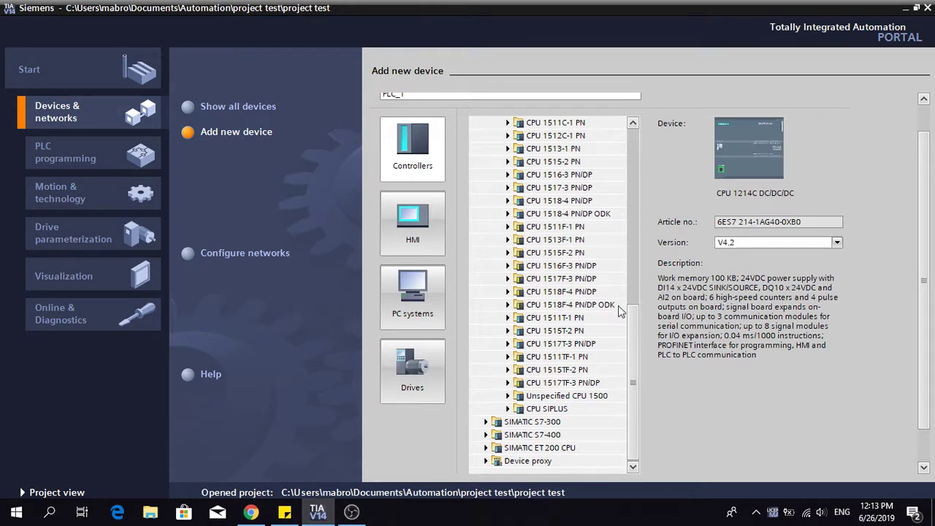
pyautogui.scroll(1, 561, 321)
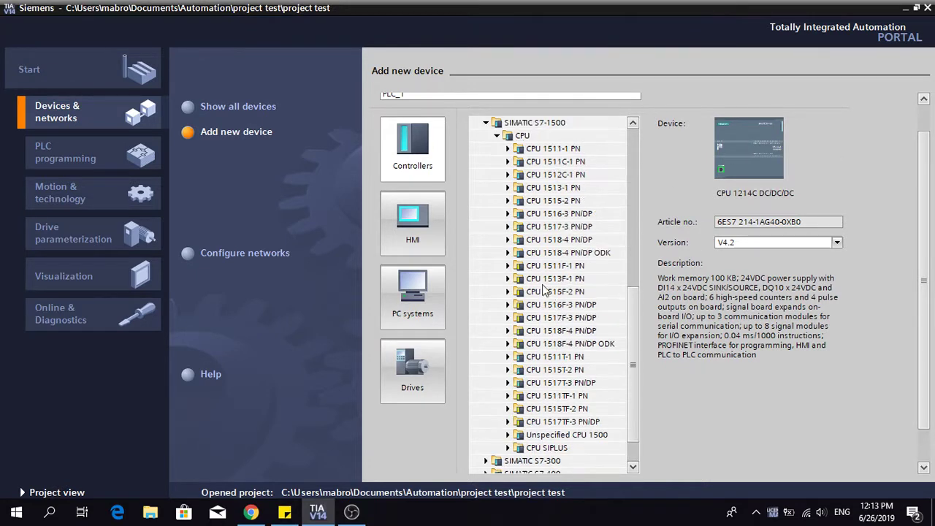
pyautogui.click(508, 241)
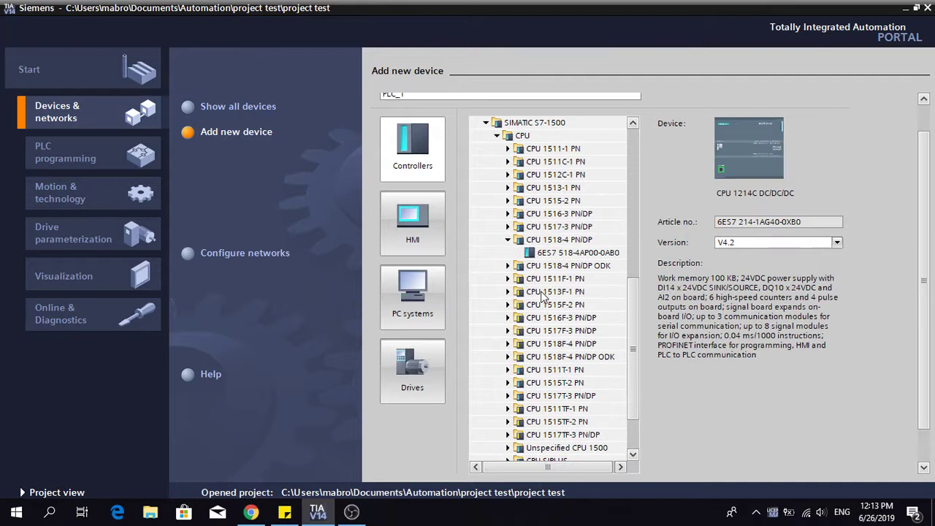
pyautogui.click(551, 252)
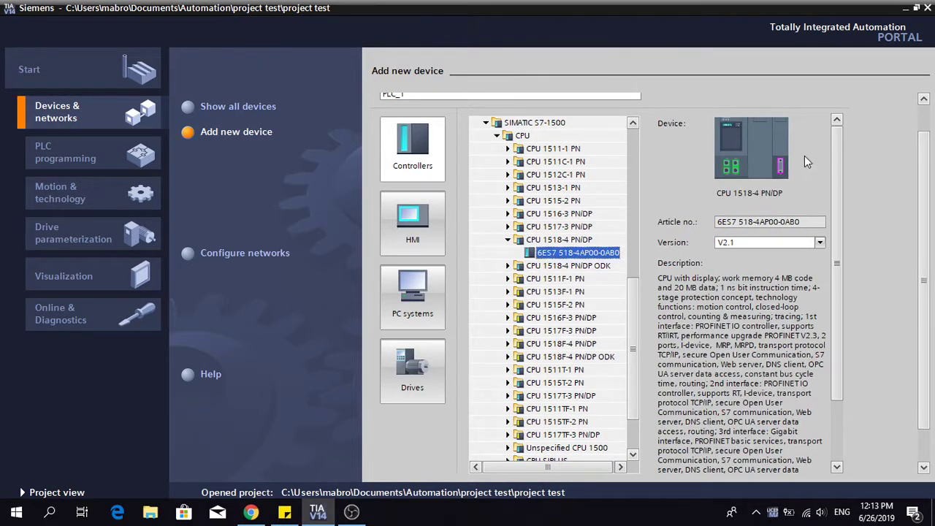
# - Reselect the S7-1200 CPU 1214C DC/DC/DC, 6ES7 214-1AG40-0XB0, version V4.2, and add it to the project with its device view opened
pyautogui.scroll(4, 541, 259)
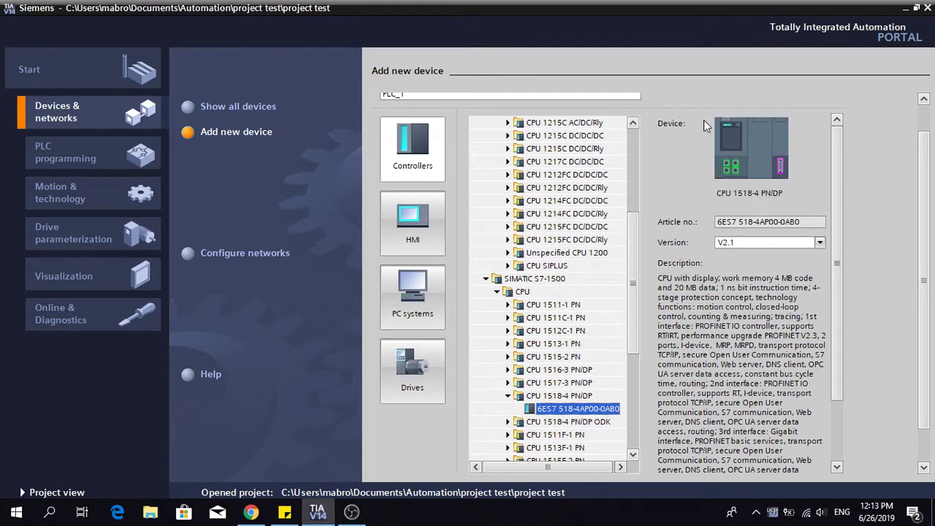
pyautogui.moveTo(635, 290); pyautogui.dragTo(638, 262)
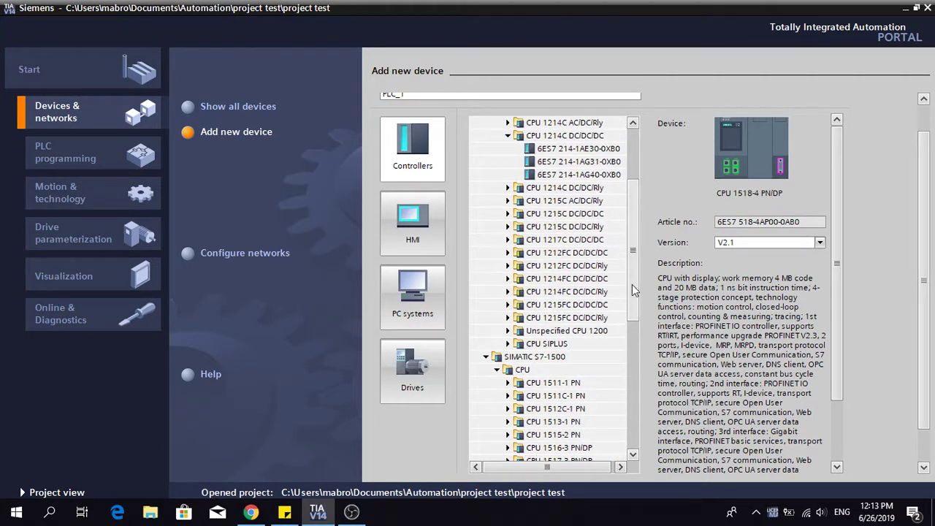
pyautogui.scroll(1, 632, 269)
pyautogui.scroll(2, 632, 269)
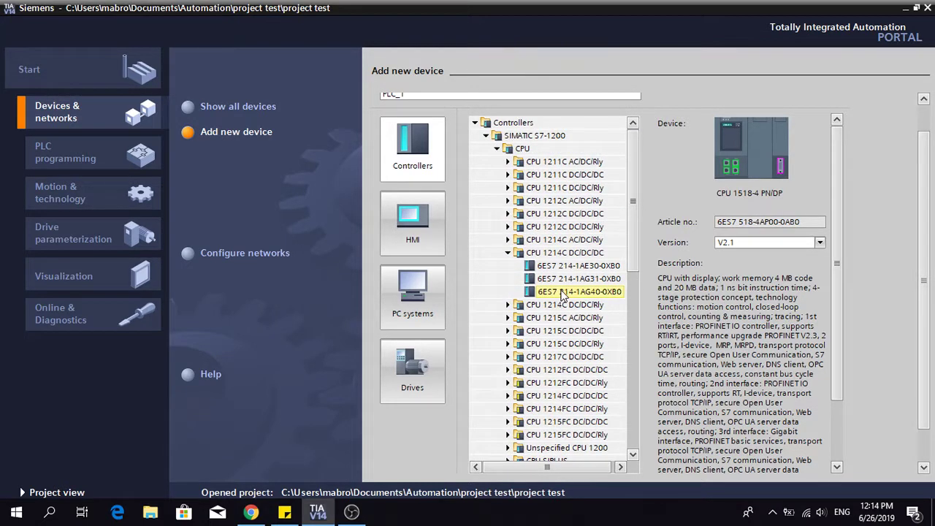
pyautogui.scroll(-1, 635, 270)
pyautogui.click(578, 266)
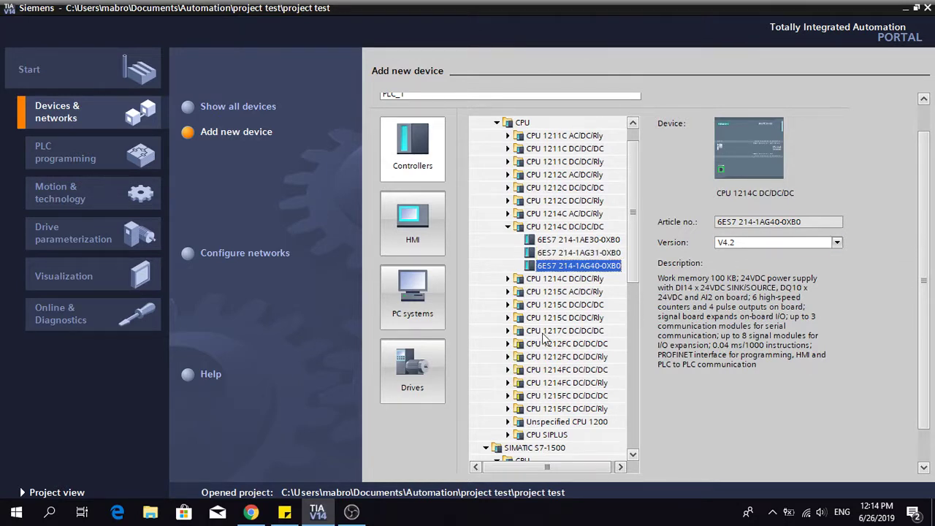
pyautogui.scroll(-2, 928, 261)
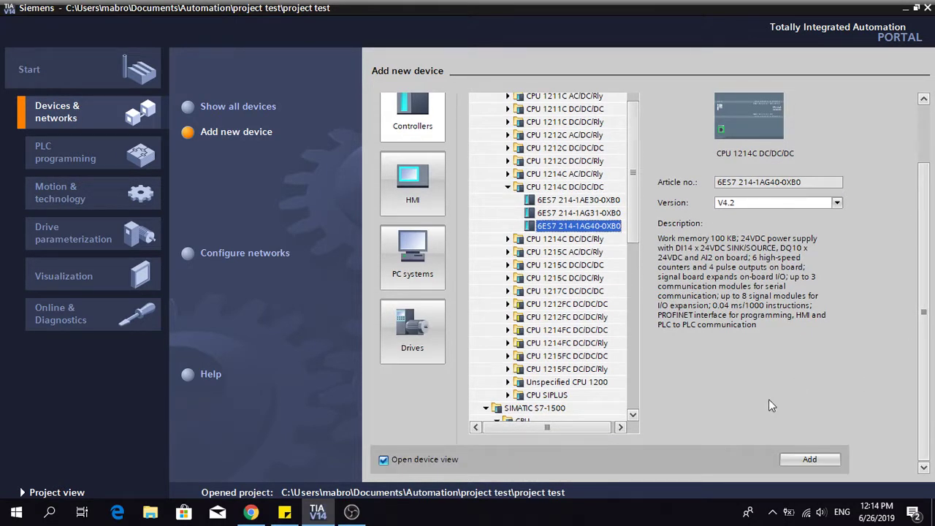
pyautogui.click(800, 458)
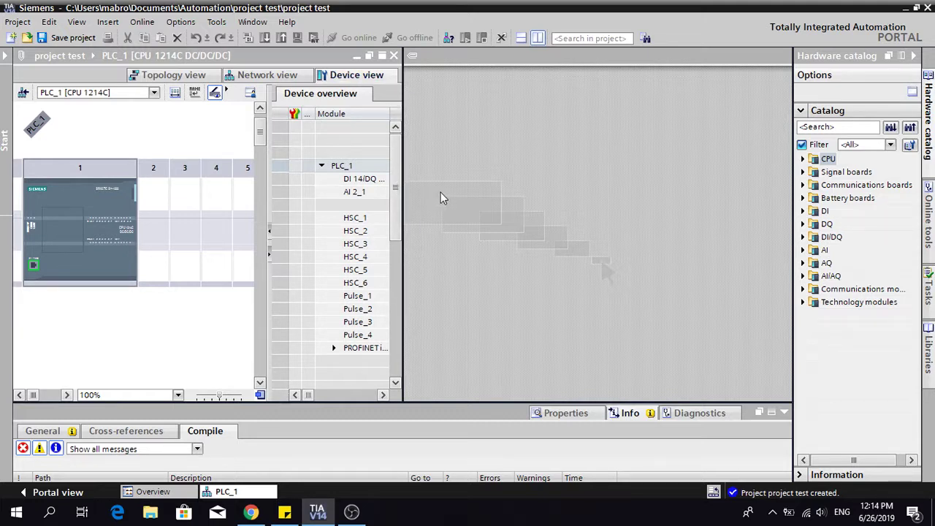
# - Widen the PLC_1 device view and its rack area, and expand the collapsed project tree
pyautogui.moveTo(403, 313); pyautogui.dragTo(655, 314)
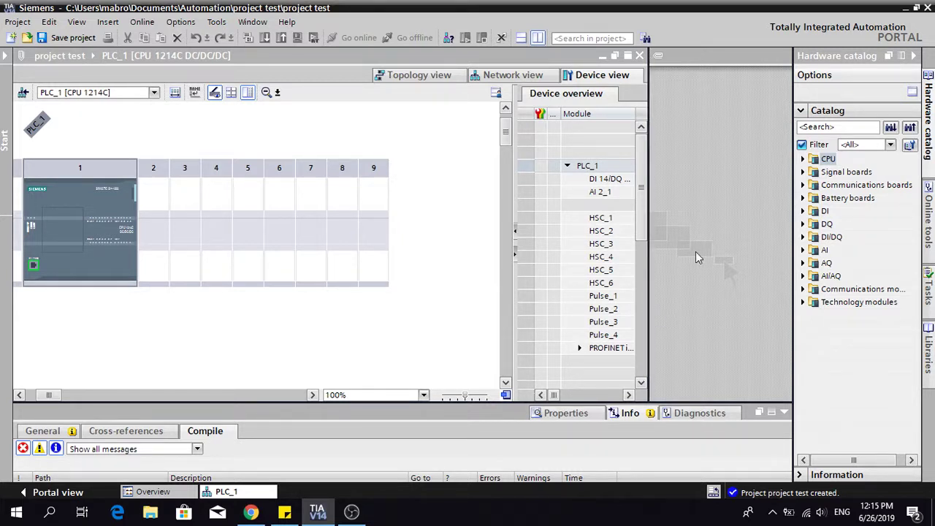
pyautogui.click(6, 57)
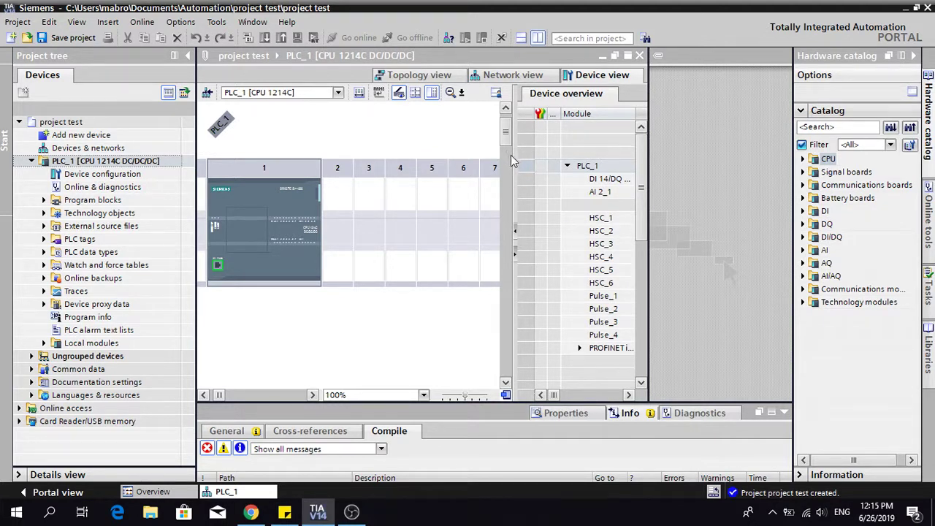
pyautogui.moveTo(516, 159); pyautogui.dragTo(548, 158)
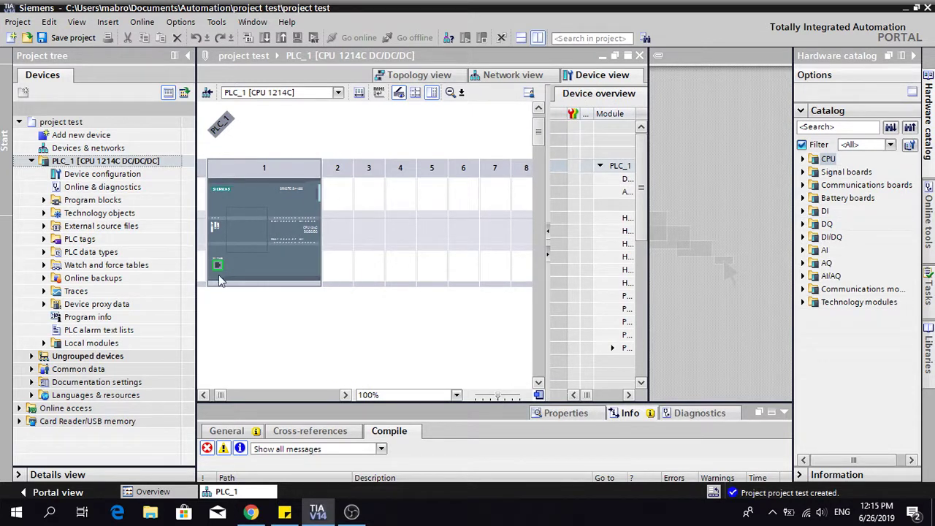
pyautogui.click(204, 395)
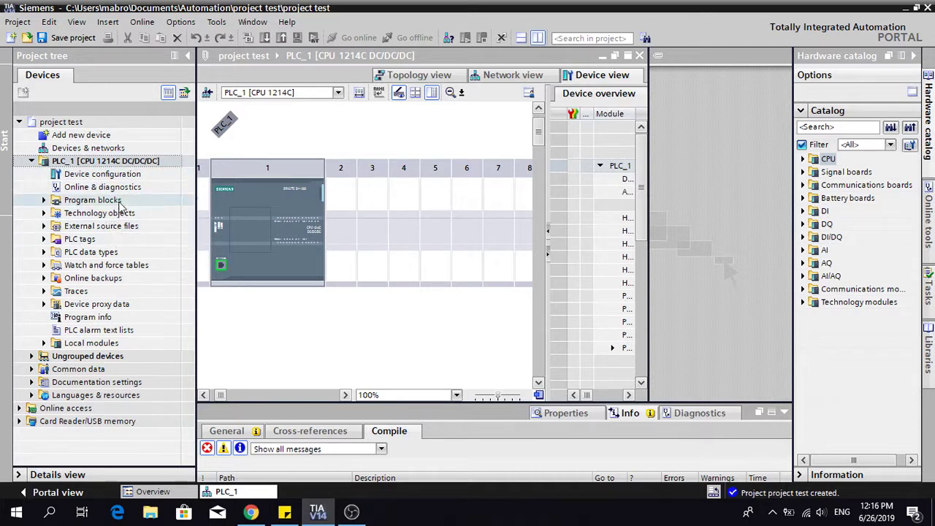
pyautogui.click(101, 137)
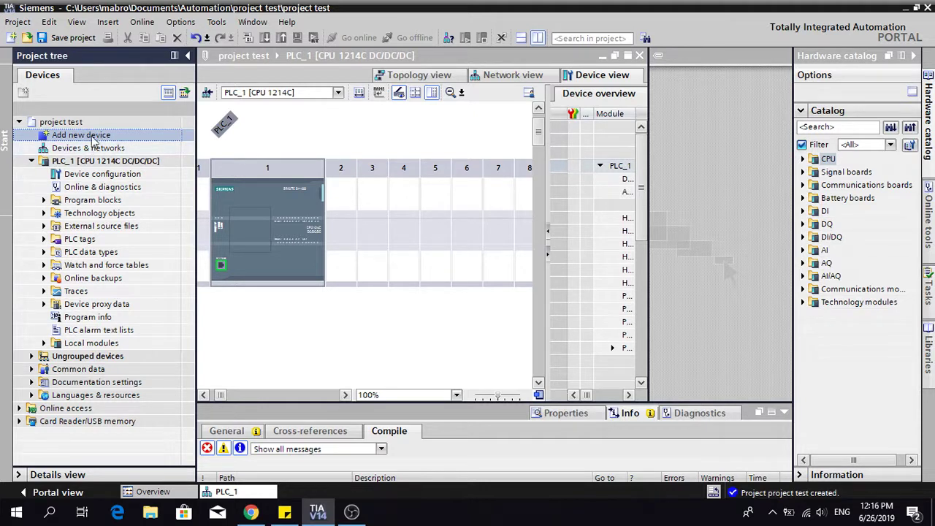
pyautogui.doubleClick(99, 137)
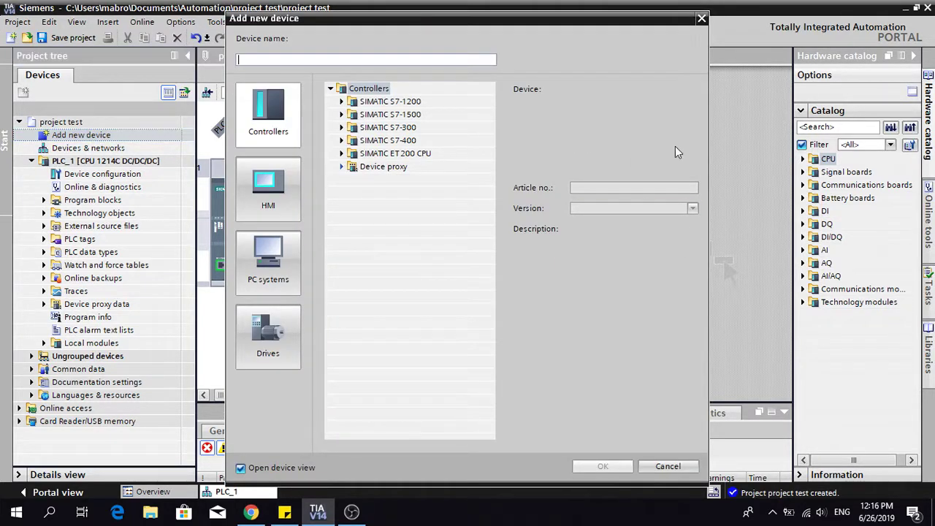
pyautogui.click(703, 20)
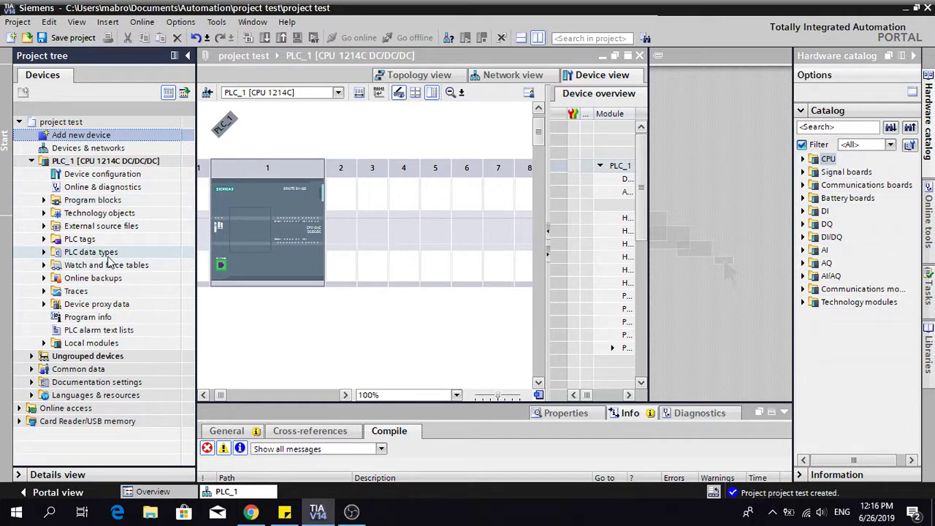
# - Open the Main [OB1] program block of PLC_1 and temporarily enlarge its editor to view the network area
pyautogui.click(44, 201)
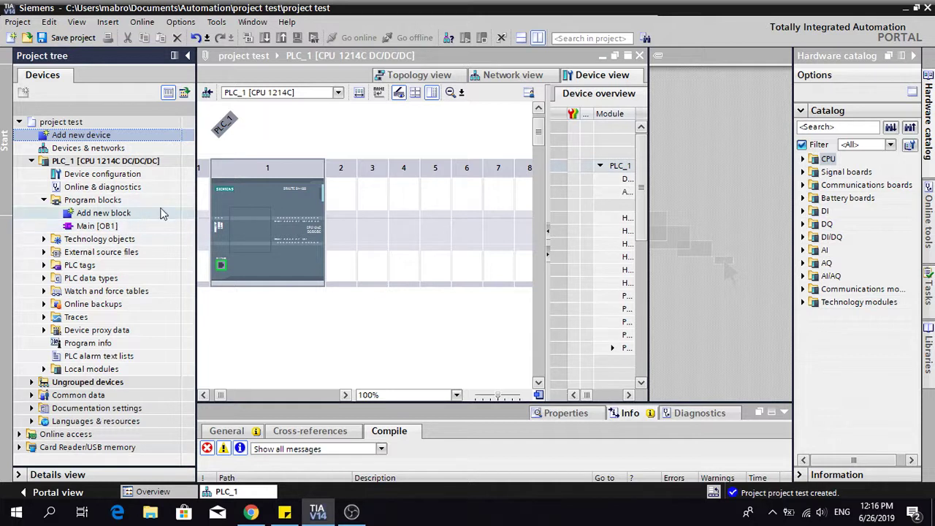
pyautogui.click(100, 228)
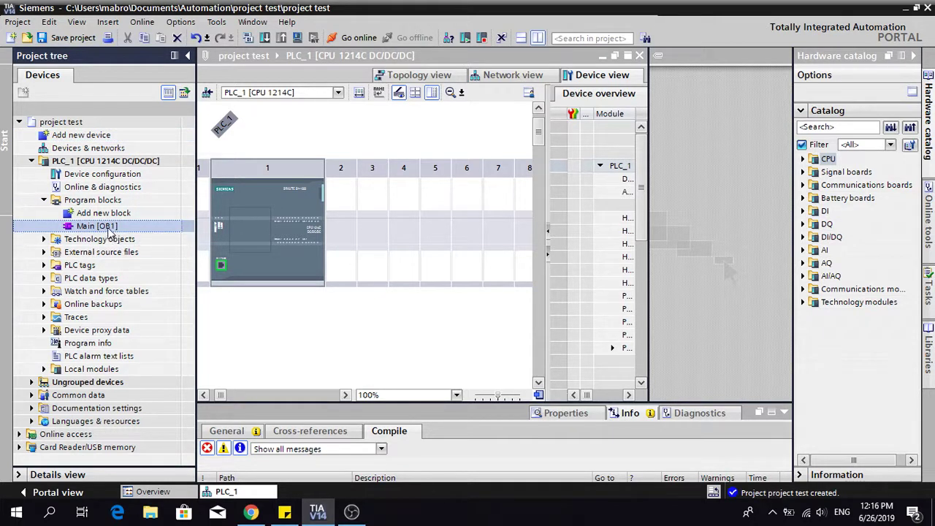
pyautogui.doubleClick(108, 228)
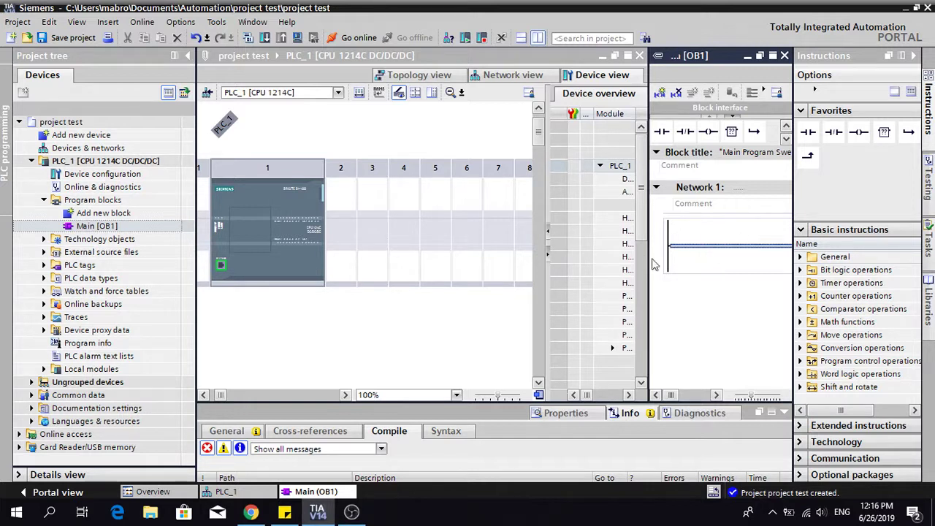
pyautogui.moveTo(642, 258); pyautogui.dragTo(440, 260)
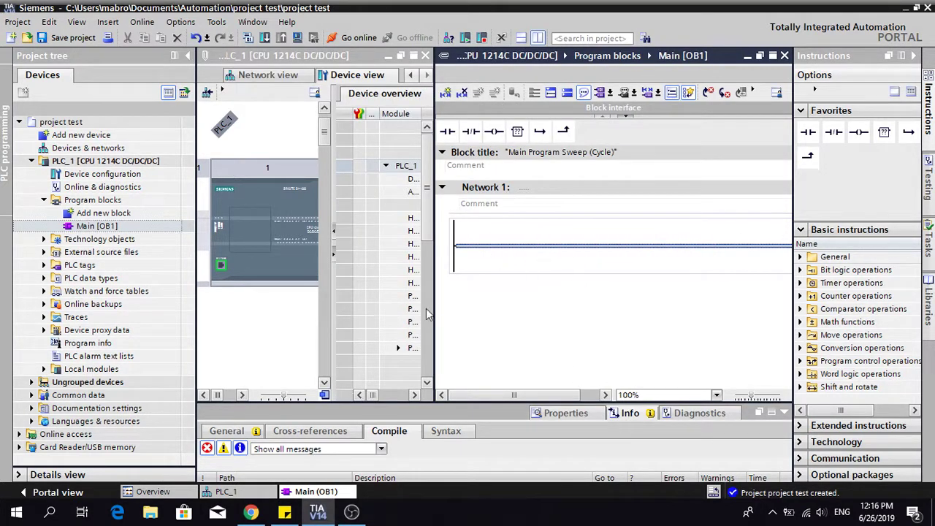
pyautogui.moveTo(434, 312); pyautogui.dragTo(681, 300)
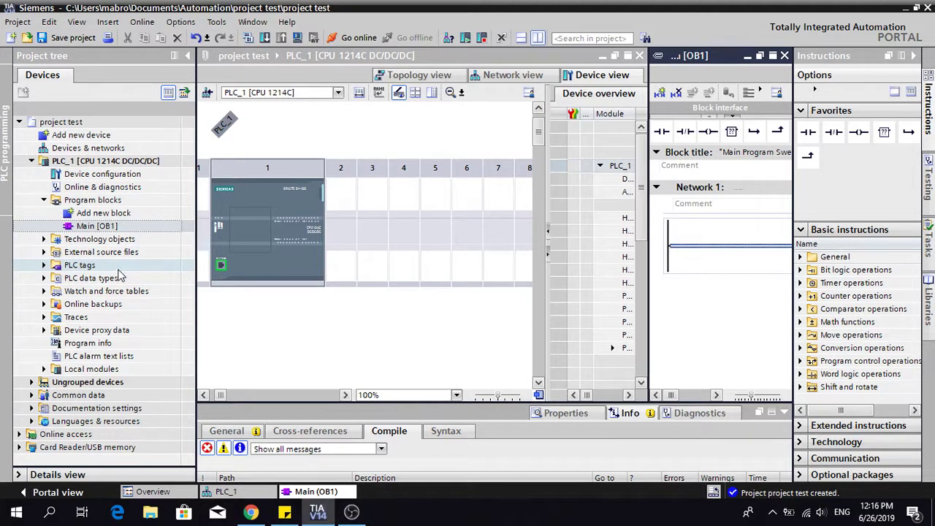
# - Open the Default tag table under the PLC tags of PLC_1 and temporarily enlarge it to view its columns
pyautogui.doubleClick(95, 266)
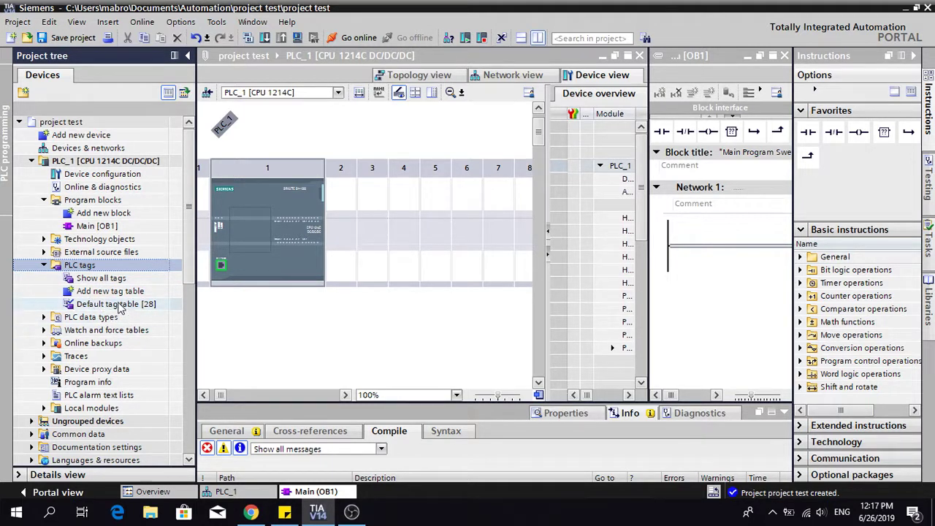
pyautogui.doubleClick(120, 306)
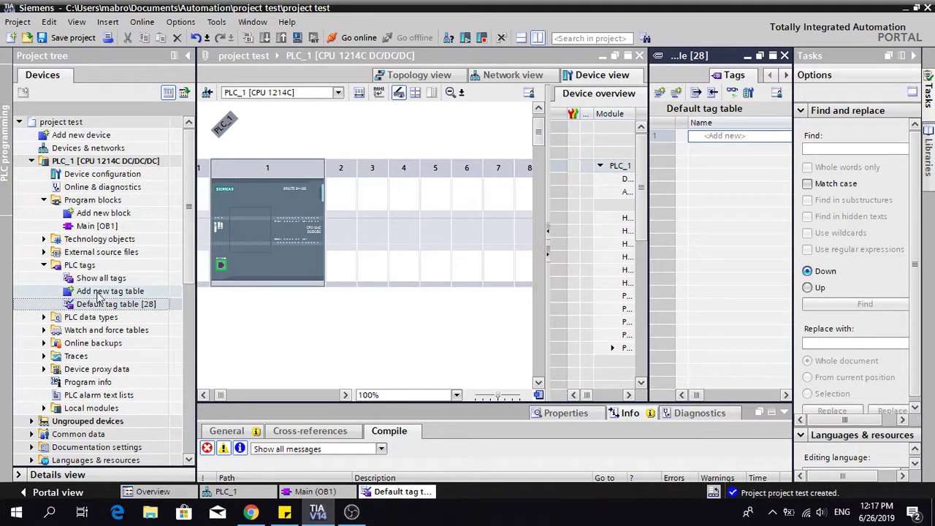
pyautogui.moveTo(649, 265); pyautogui.dragTo(350, 256)
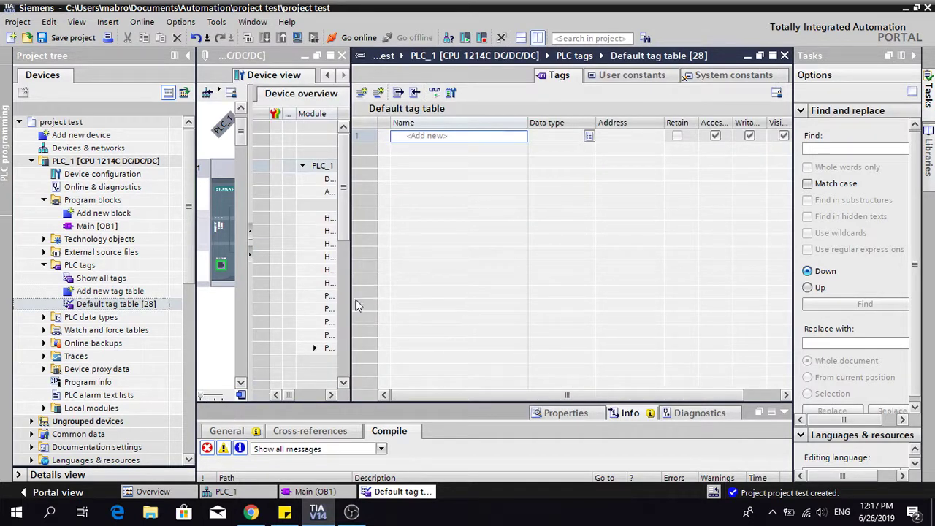
pyautogui.moveTo(348, 307); pyautogui.dragTo(514, 321)
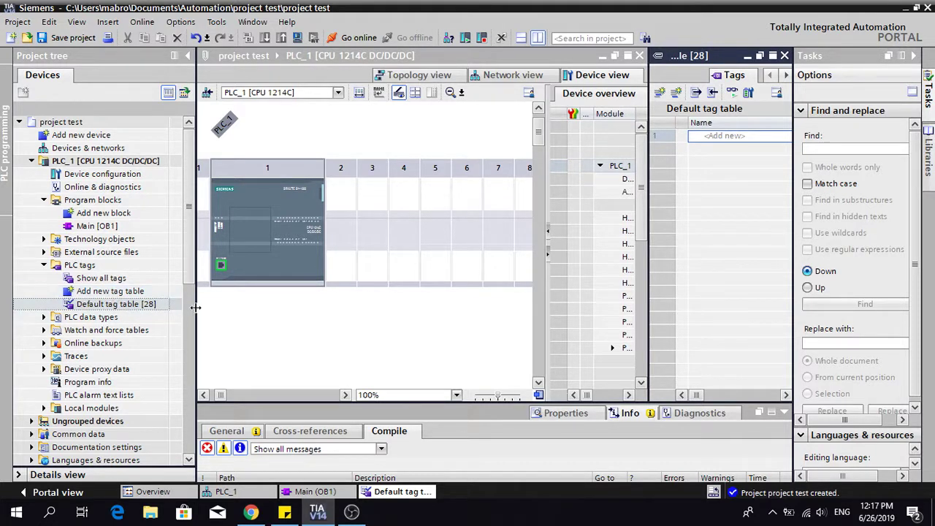
pyautogui.moveTo(649, 286); pyautogui.dragTo(651, 286)
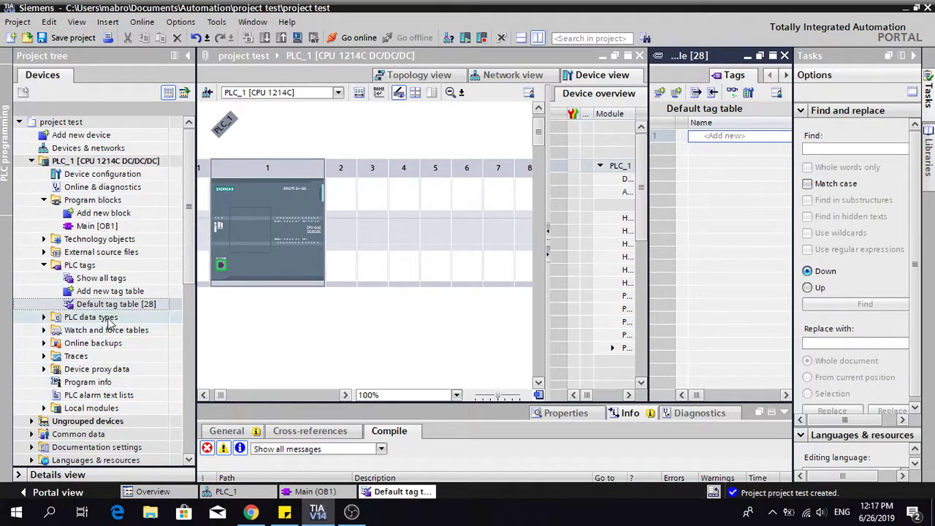
pyautogui.scroll(-4, 183, 282)
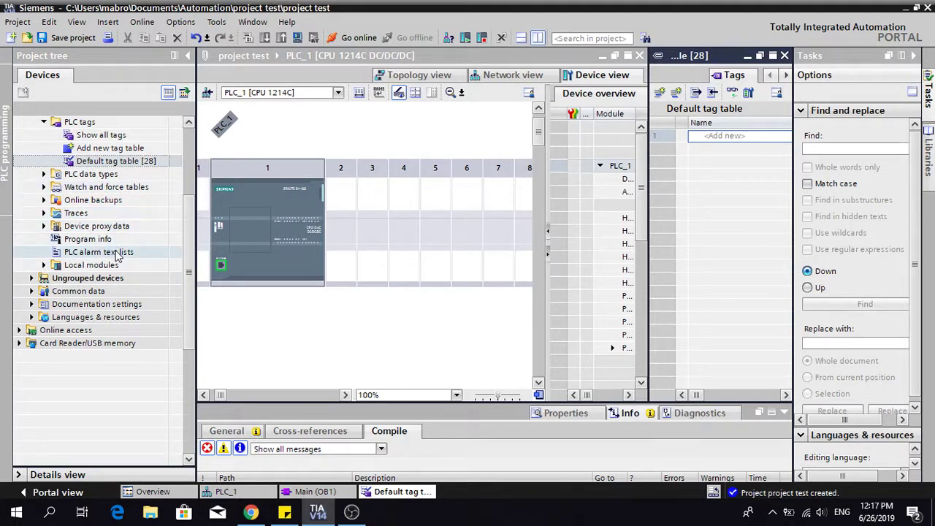
pyautogui.click(175, 239)
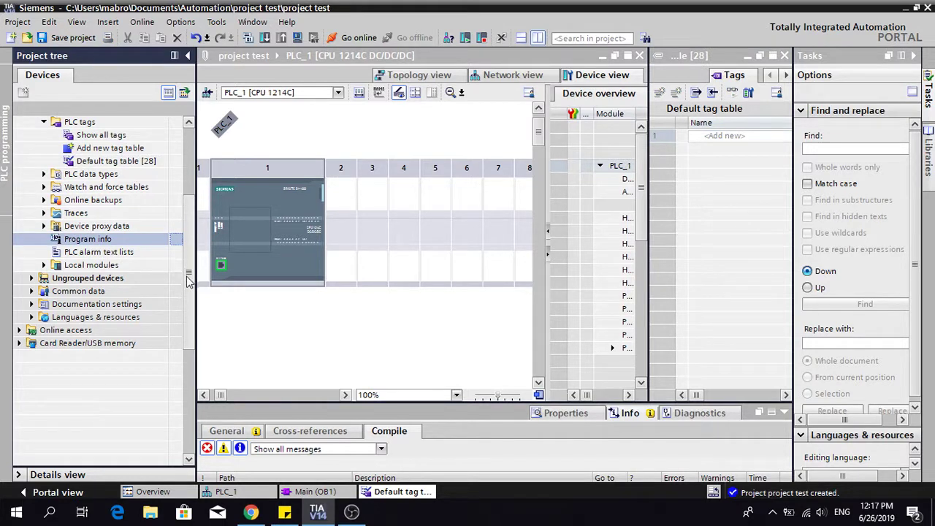
pyautogui.moveTo(188, 288); pyautogui.dragTo(183, 211)
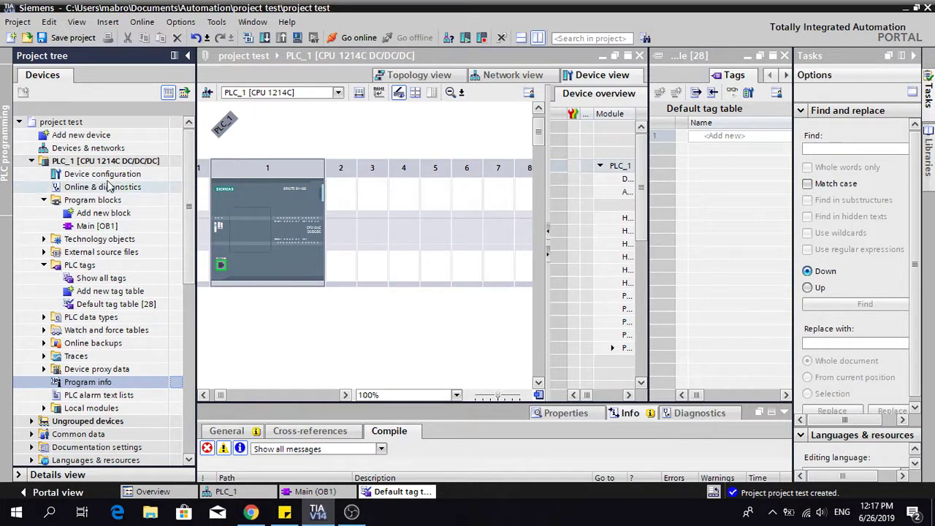
# - Add a PC system with the SIMATIC HMI application WinCC RT Professional to the project, with its device view opened
pyautogui.click(73, 136)
pyautogui.doubleClick(73, 136)
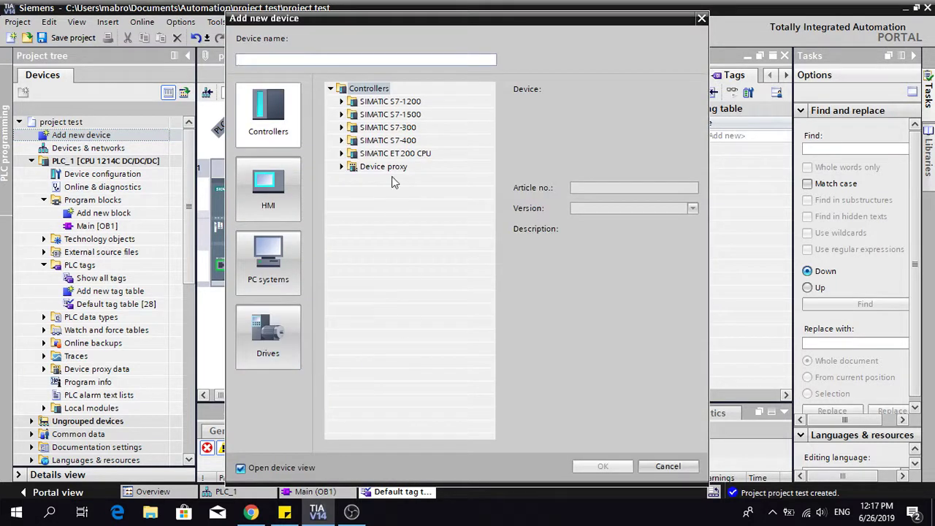
pyautogui.click(272, 205)
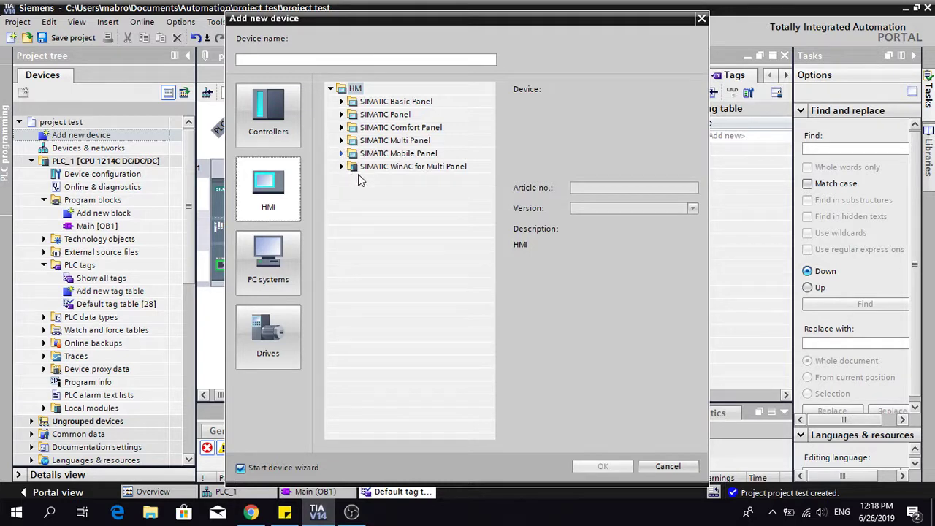
pyautogui.click(269, 260)
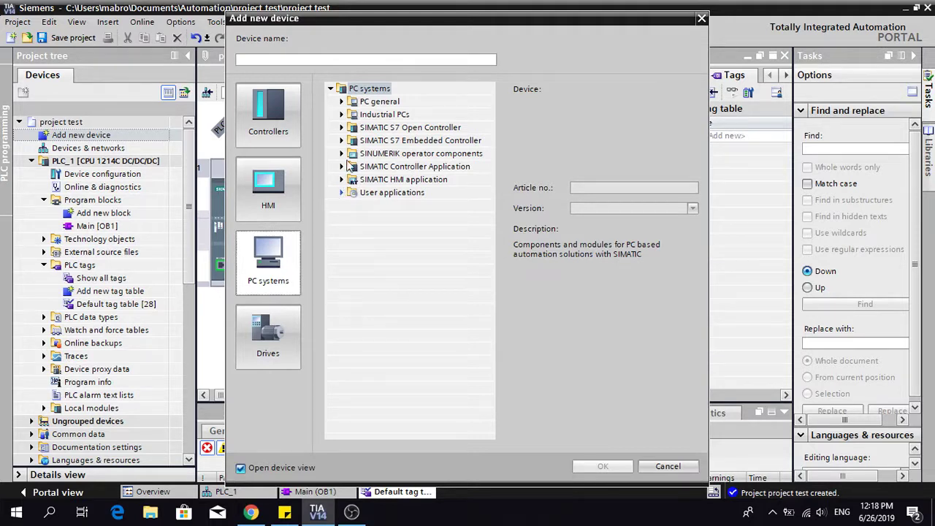
pyautogui.click(342, 102)
pyautogui.click(341, 102)
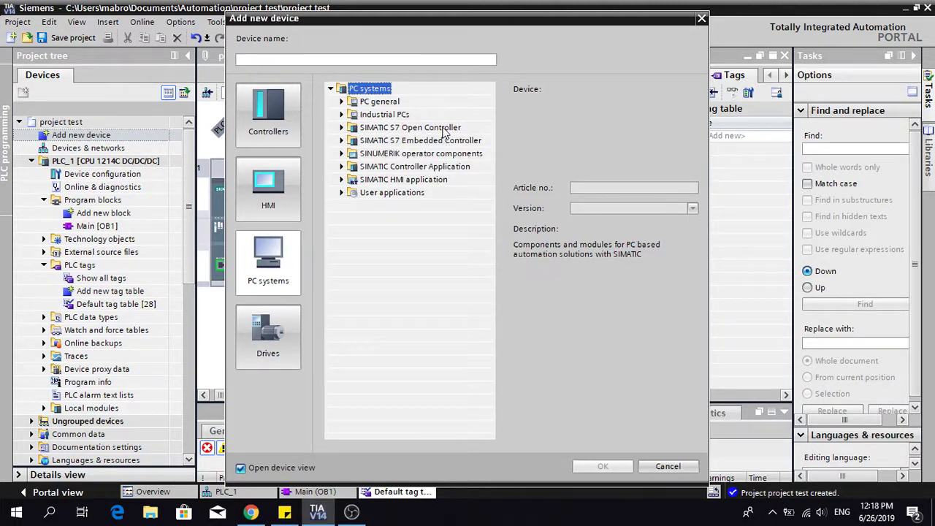
pyautogui.click(341, 180)
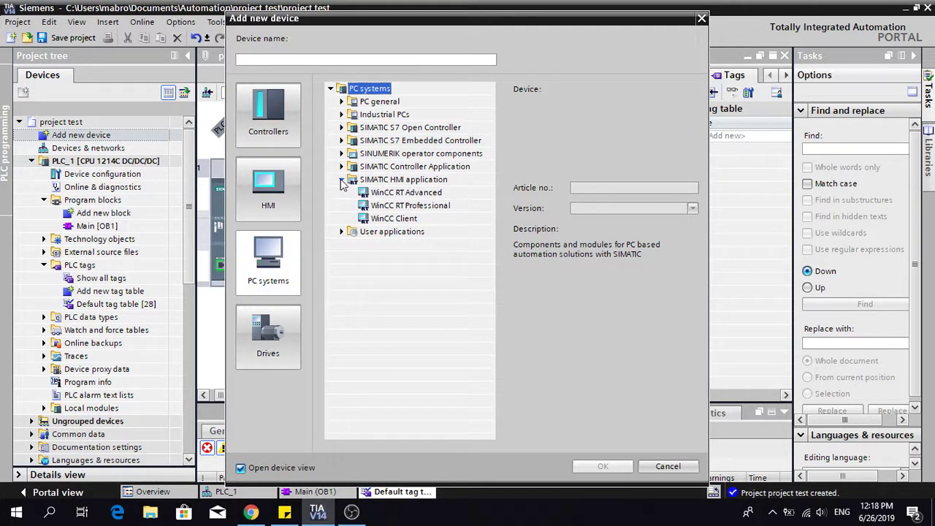
pyautogui.click(410, 206)
pyautogui.click(609, 467)
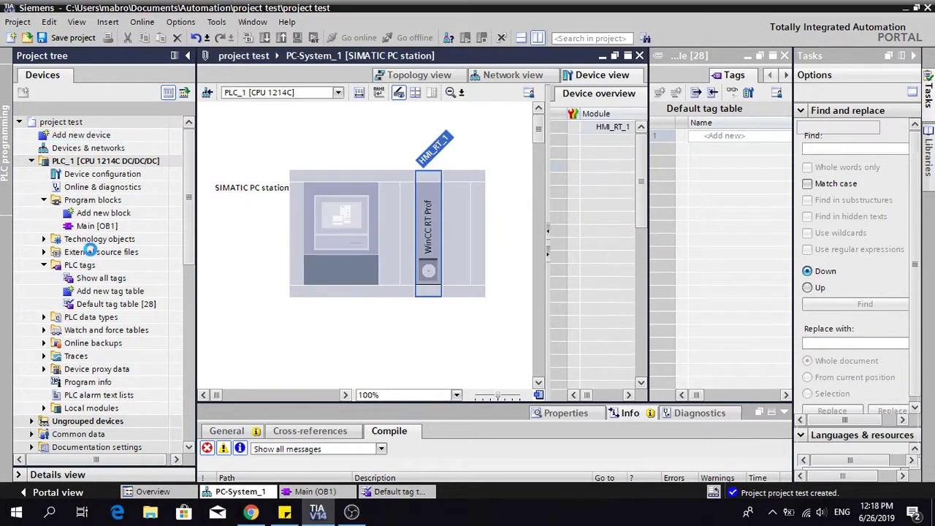
# - Examine the PC-System_1 station in the project tree, expanding HMI_RT_1 to look through its screens, tags, connections, alarms and other entries
pyautogui.moveTo(188, 186); pyautogui.dragTo(188, 216)
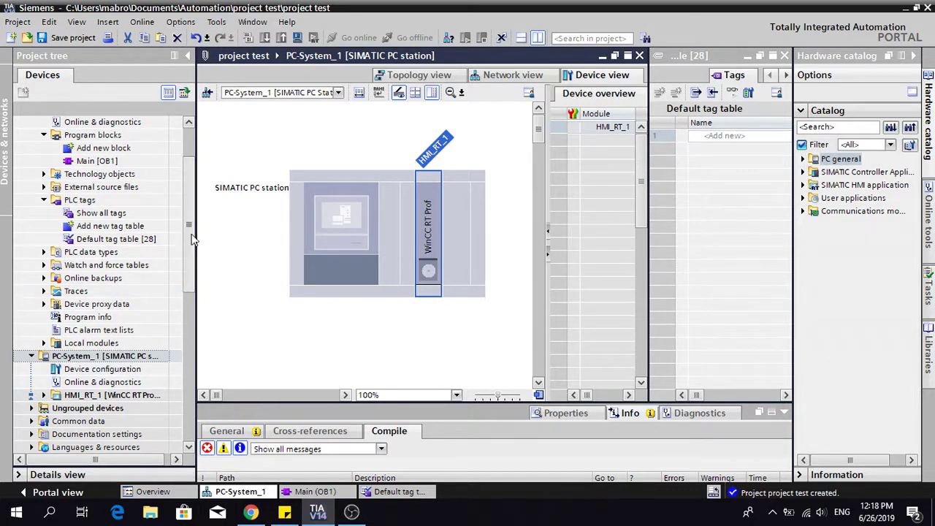
pyautogui.scroll(-1, 176, 293)
pyautogui.scroll(-3, 146, 307)
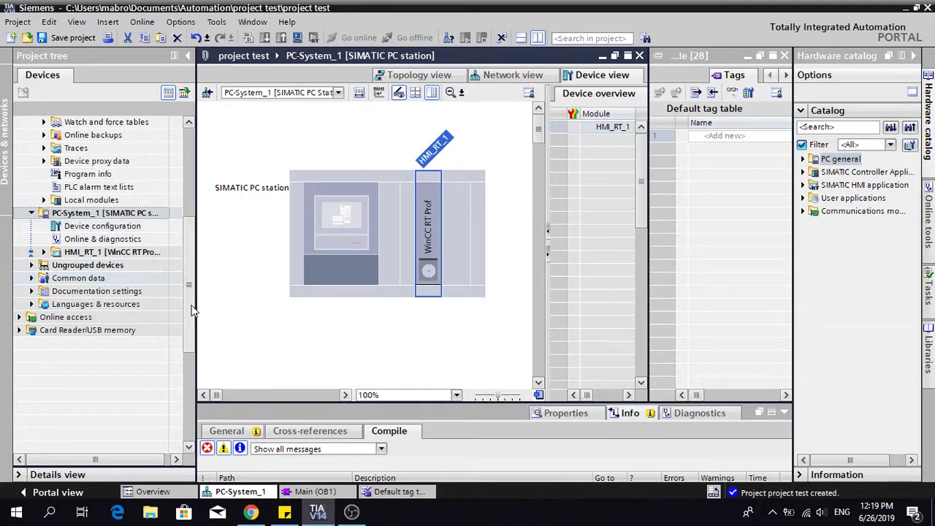
pyautogui.scroll(2, 191, 296)
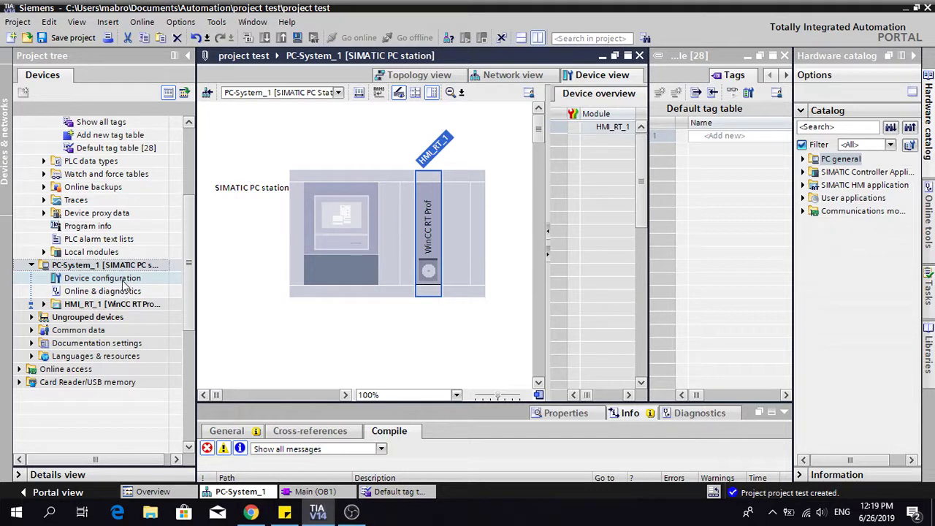
pyautogui.click(358, 278)
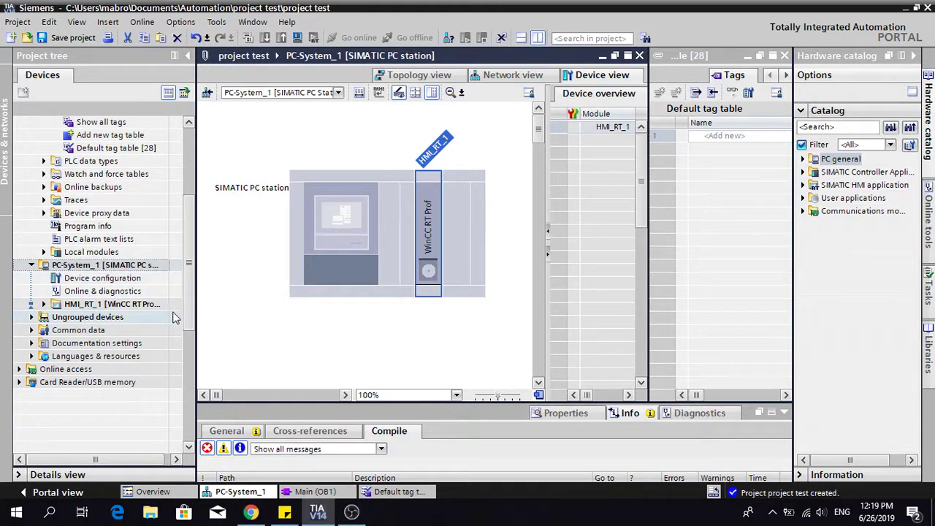
pyautogui.click(44, 304)
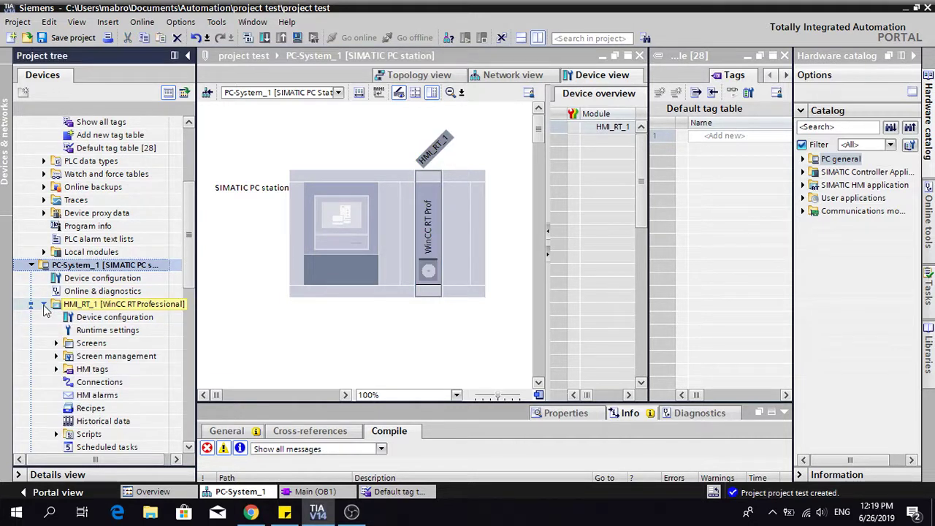
pyautogui.scroll(-1, 91, 335)
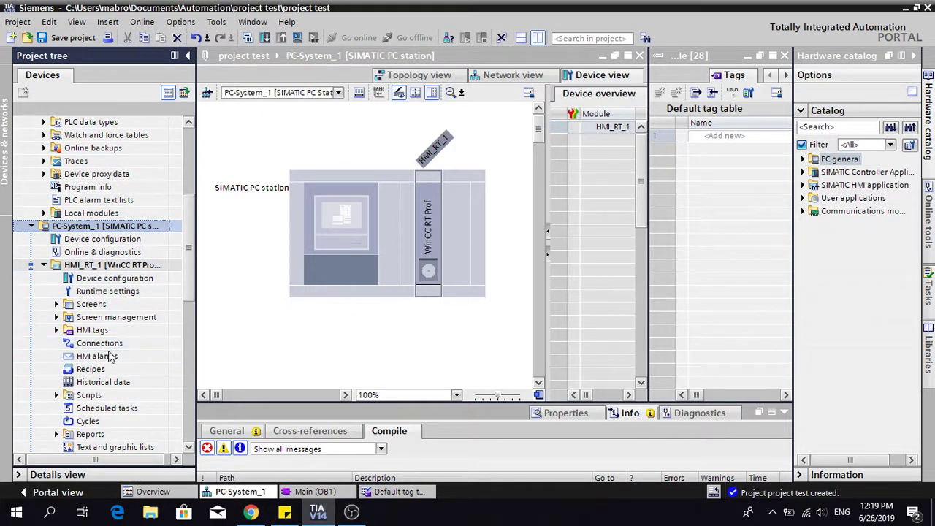
pyautogui.scroll(-1, 128, 349)
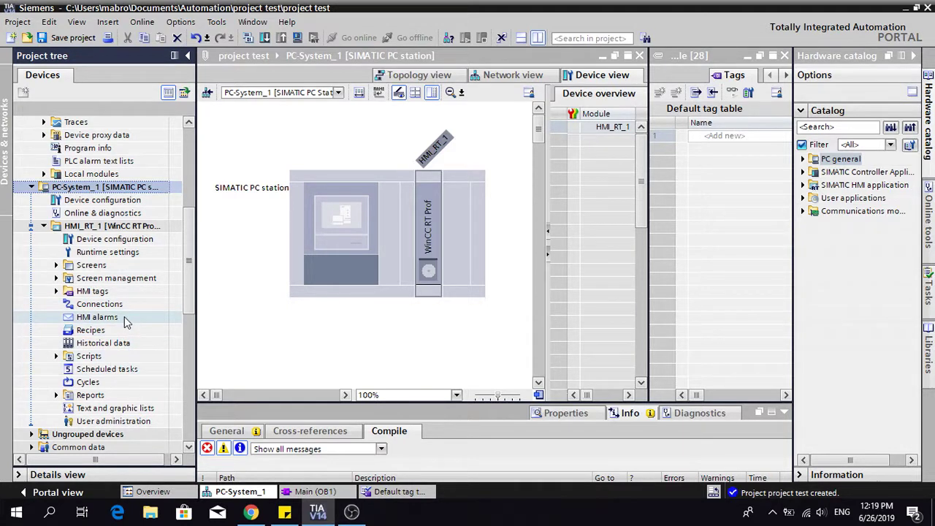
pyautogui.scroll(-1, 124, 323)
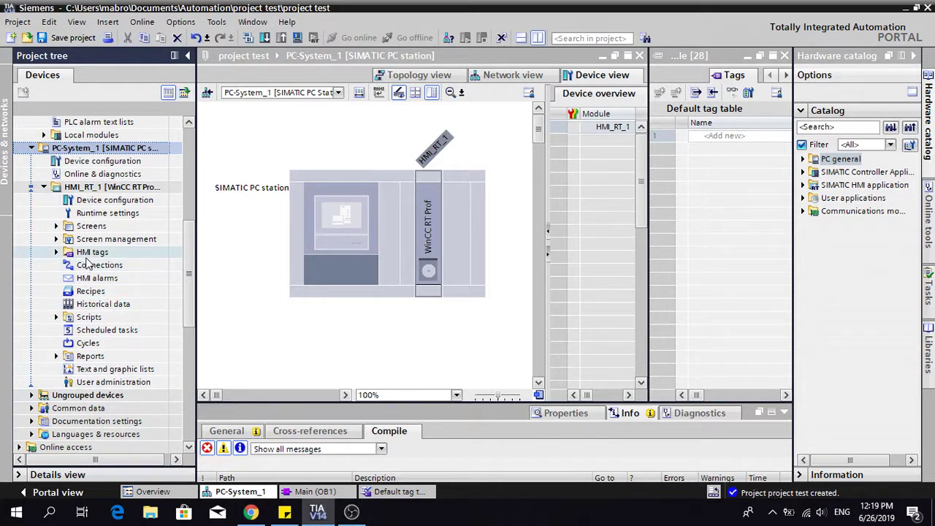
pyautogui.scroll(1, 91, 307)
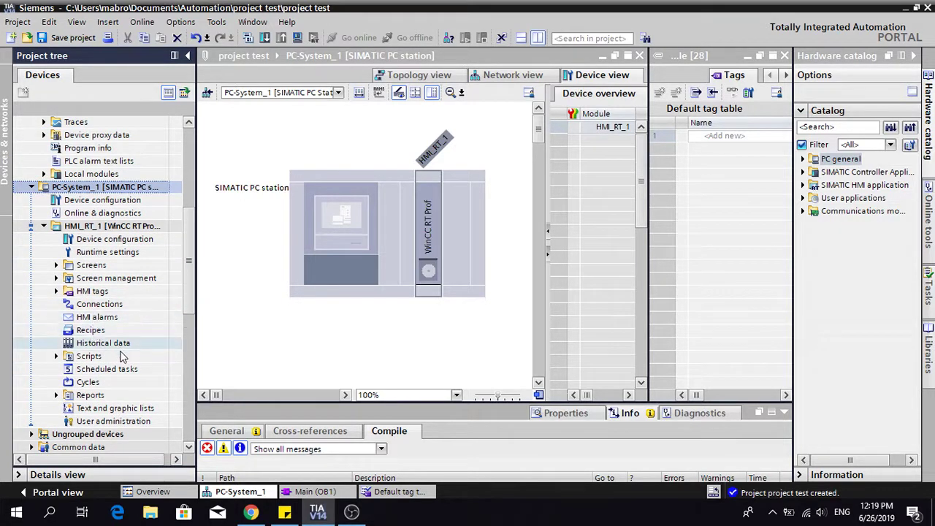
# - Add a new screen under the Screens of HMI_RT_1 and widen its editor beside the device view
pyautogui.click(57, 266)
pyautogui.click(106, 281)
pyautogui.doubleClick(106, 281)
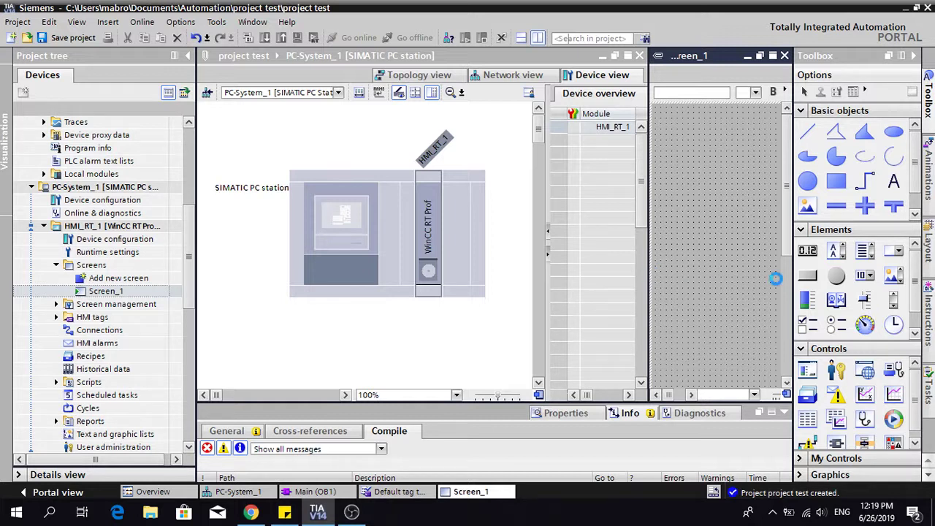
pyautogui.moveTo(648, 301); pyautogui.dragTo(399, 315)
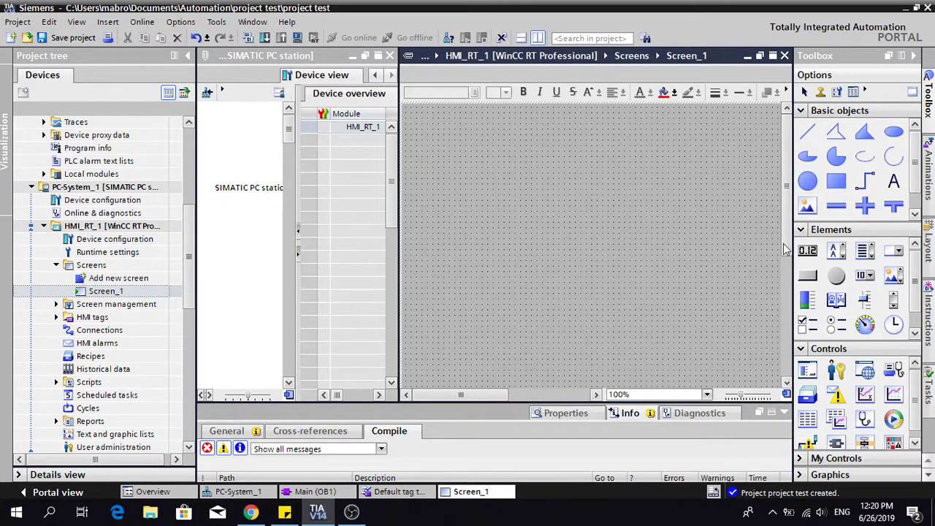
pyautogui.click(864, 132)
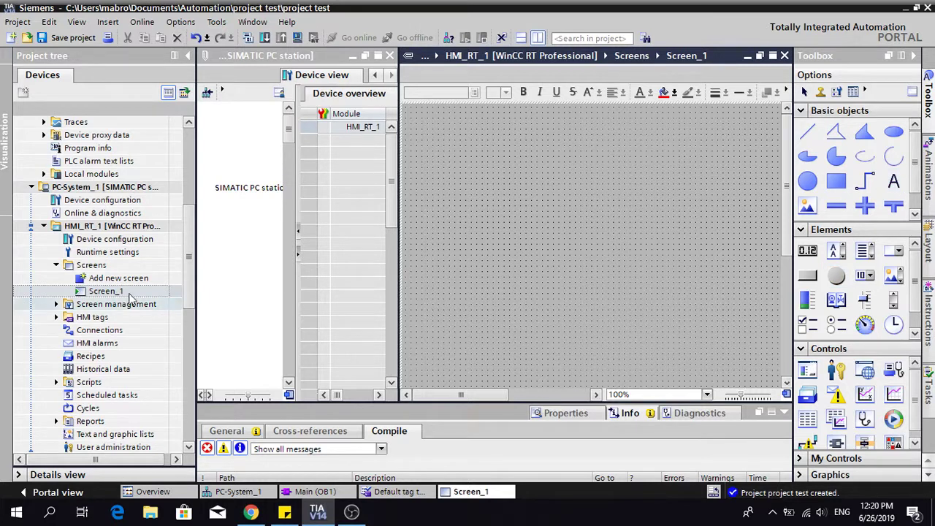
pyautogui.click(865, 183)
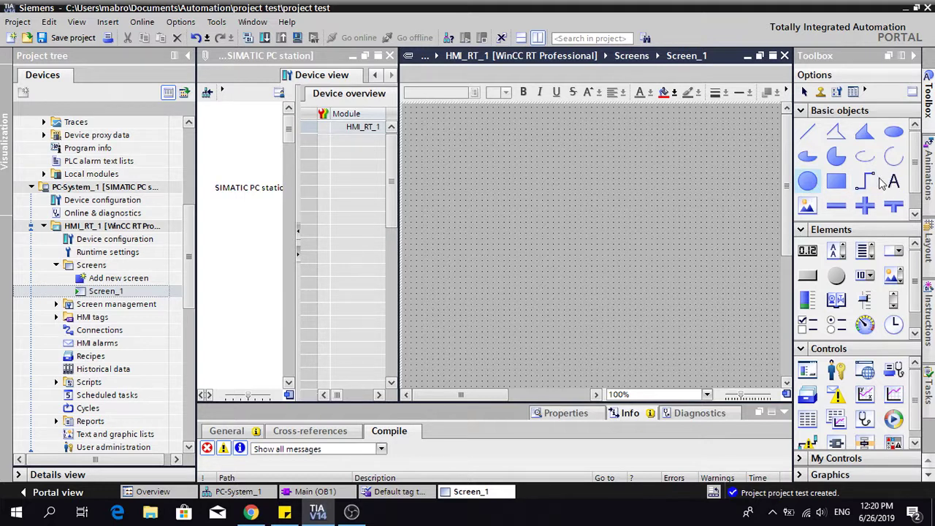
# - Place a circle on Screen_1 and enlarge it to a radius of about 42
pyautogui.click(816, 188)
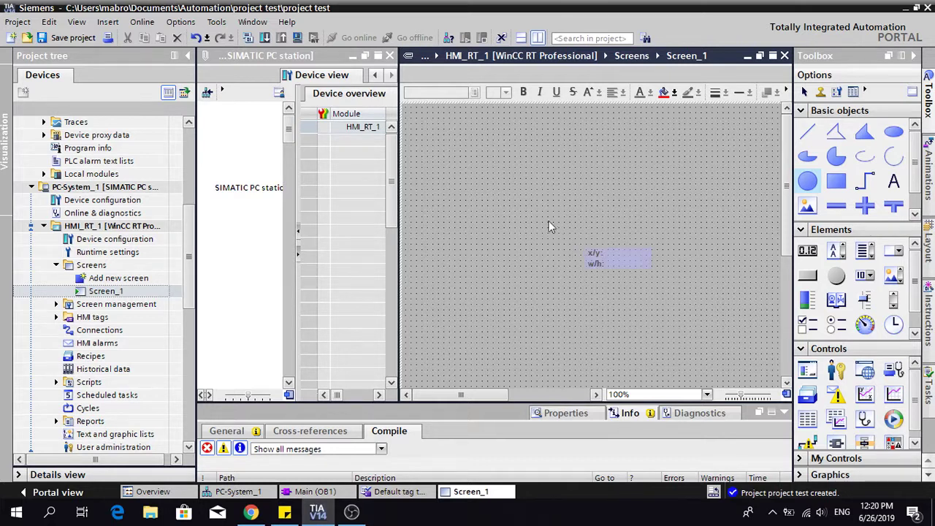
pyautogui.click(530, 217)
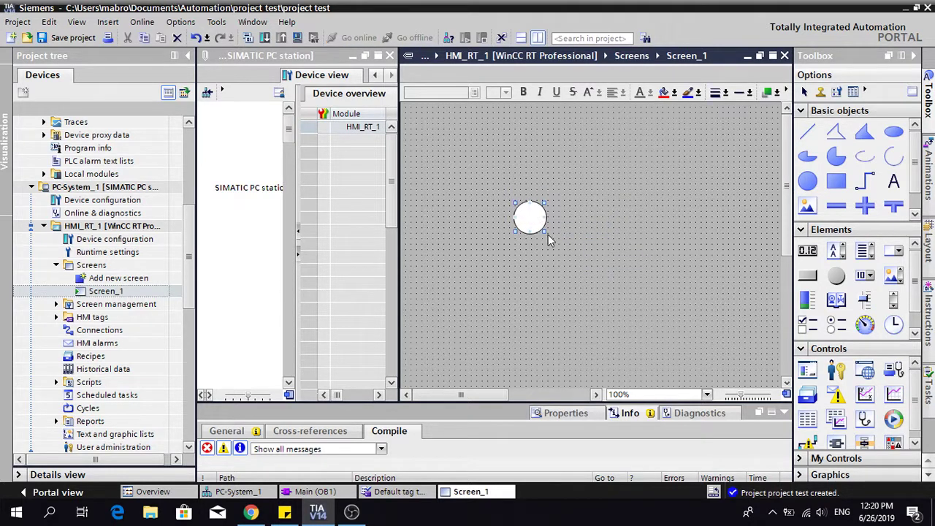
pyautogui.moveTo(546, 232); pyautogui.dragTo(595, 259)
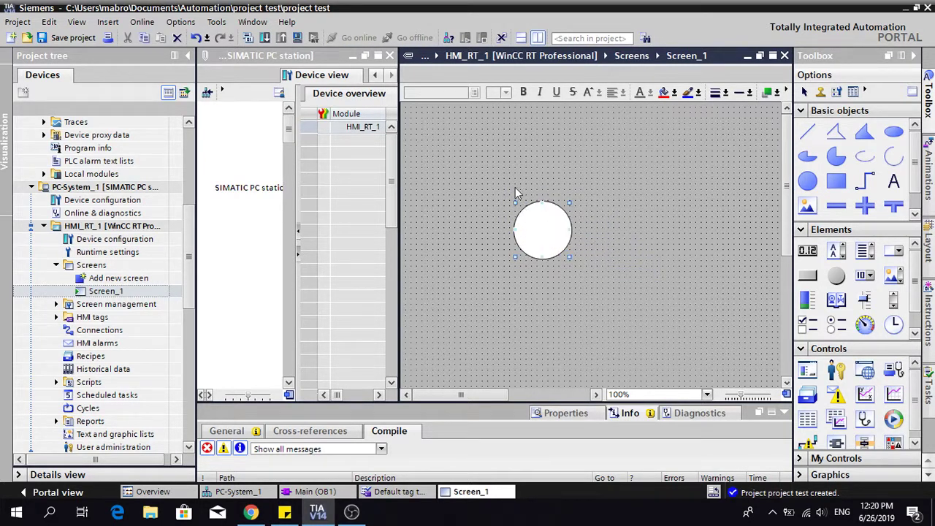
# - Open the circle's properties and examine its appearance, layout and flashing settings
pyautogui.scroll(-2, 760, 201)
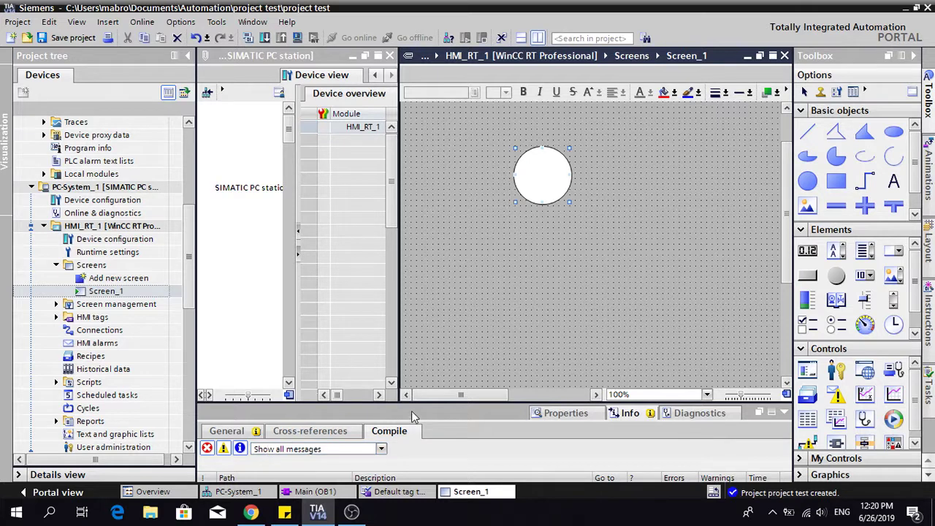
pyautogui.doubleClick(541, 173)
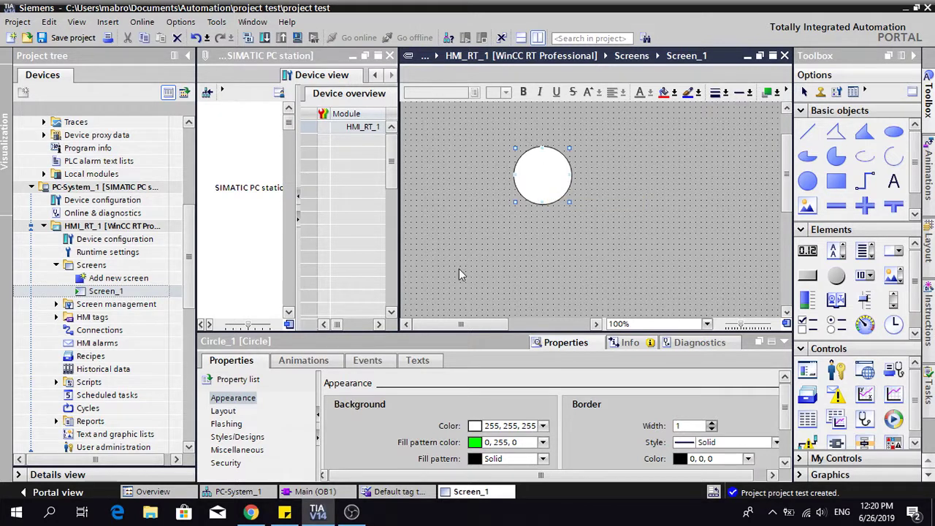
pyautogui.click(223, 411)
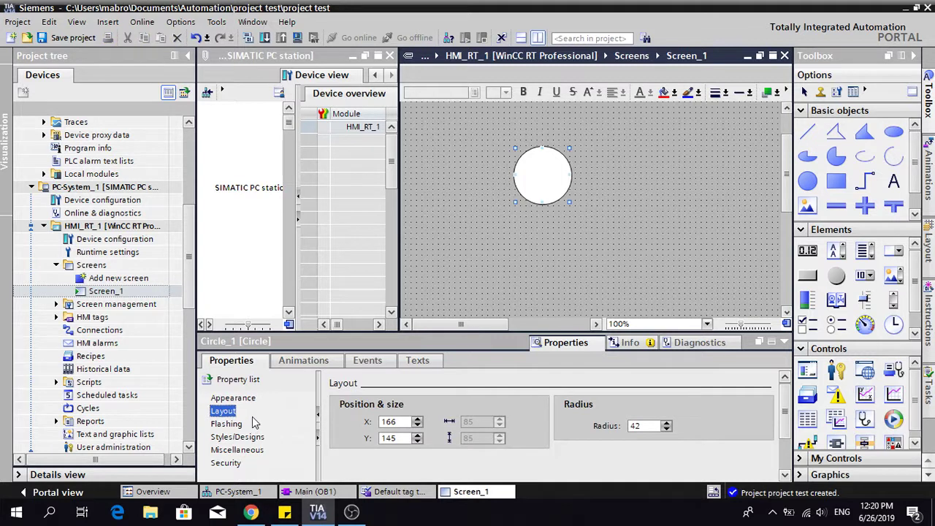
pyautogui.click(233, 426)
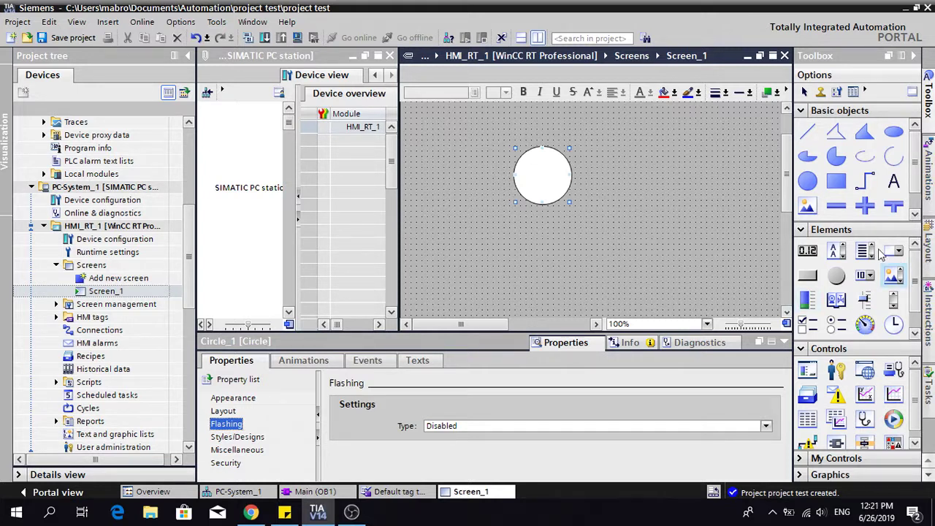
pyautogui.scroll(-1, 914, 399)
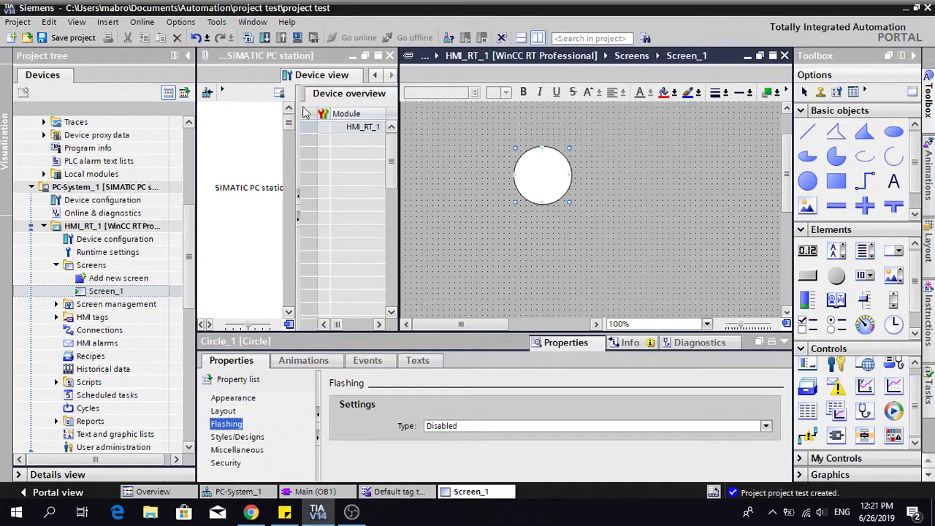
pyautogui.scroll(-3, 179, 277)
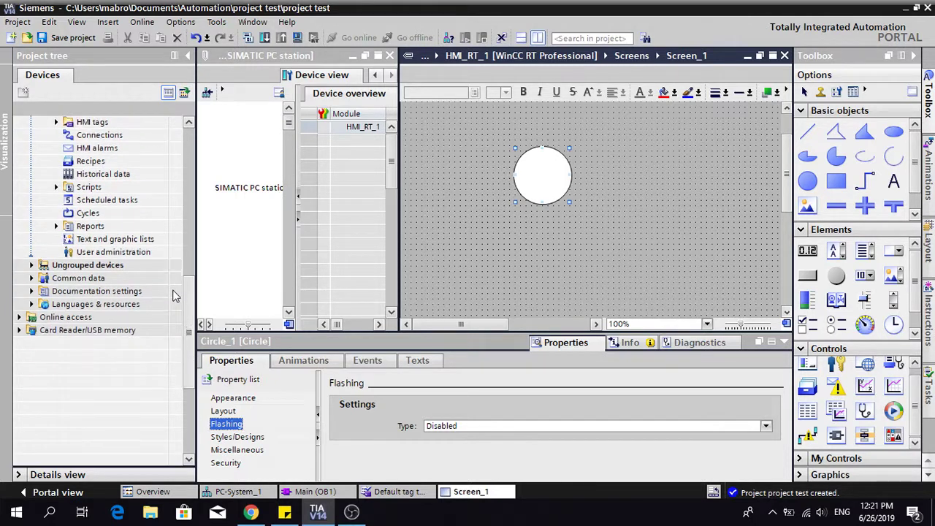
pyautogui.scroll(3, 183, 259)
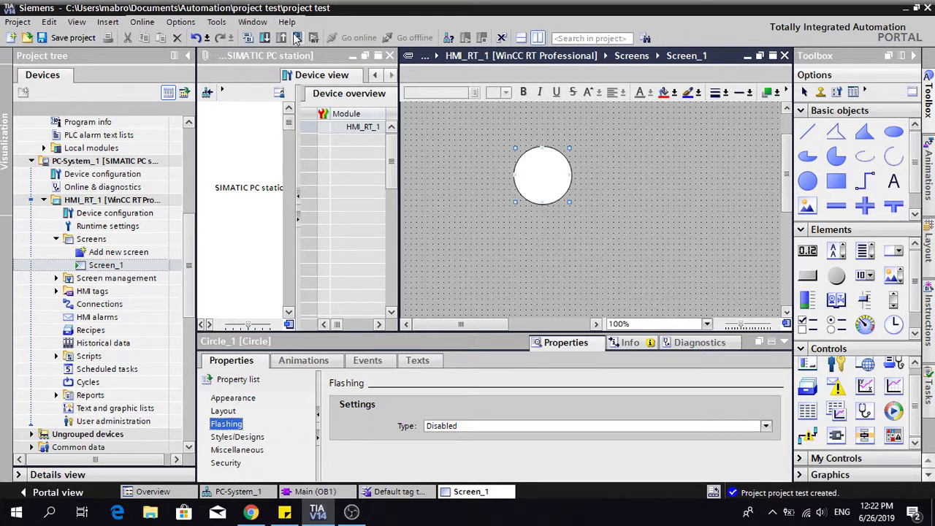
pyautogui.moveTo(192, 257); pyautogui.dragTo(188, 217)
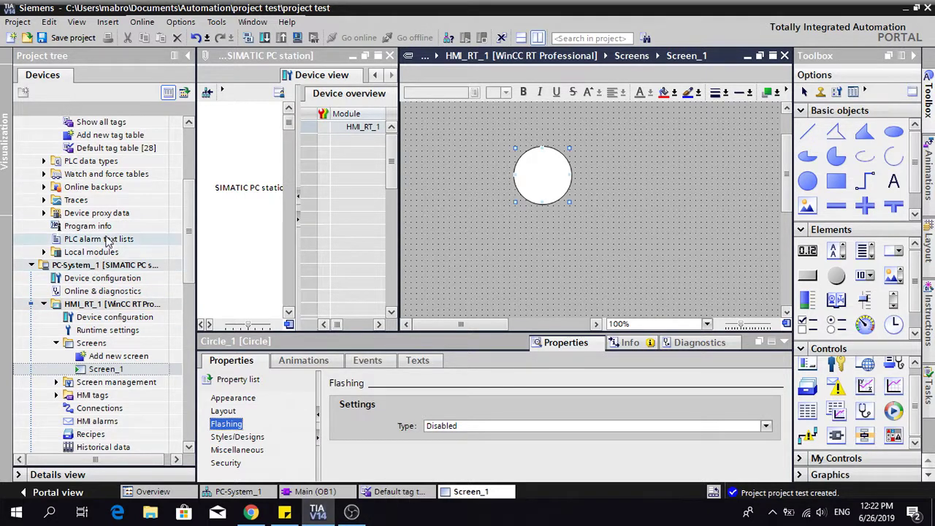
pyautogui.scroll(-5, 184, 278)
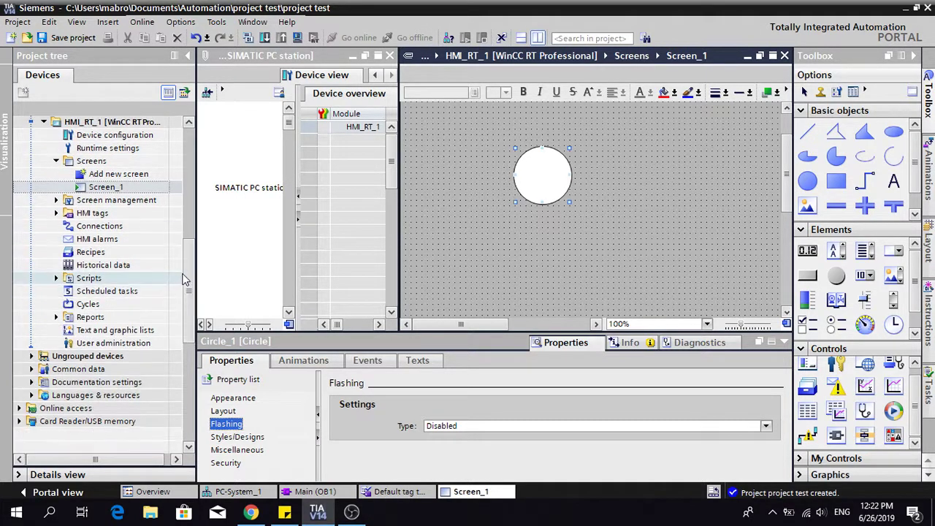
pyautogui.scroll(1, 194, 250)
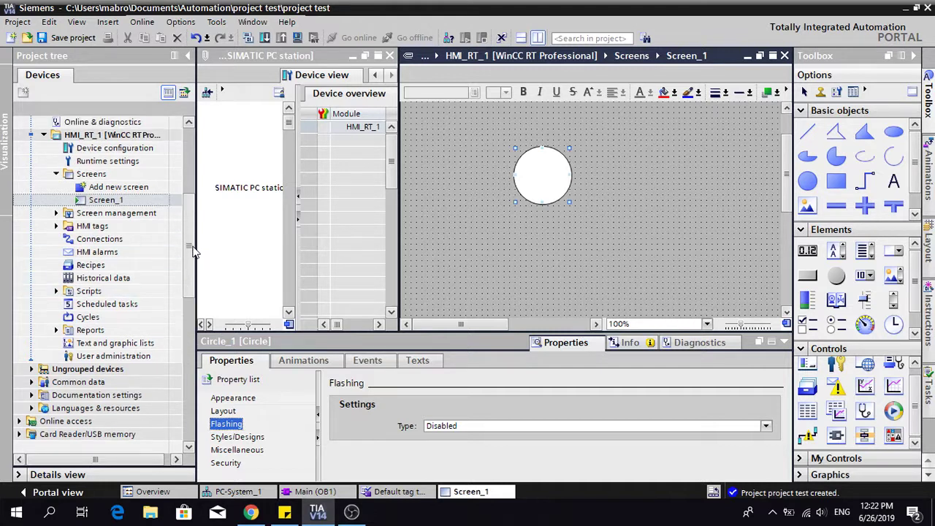
pyautogui.scroll(4, 193, 250)
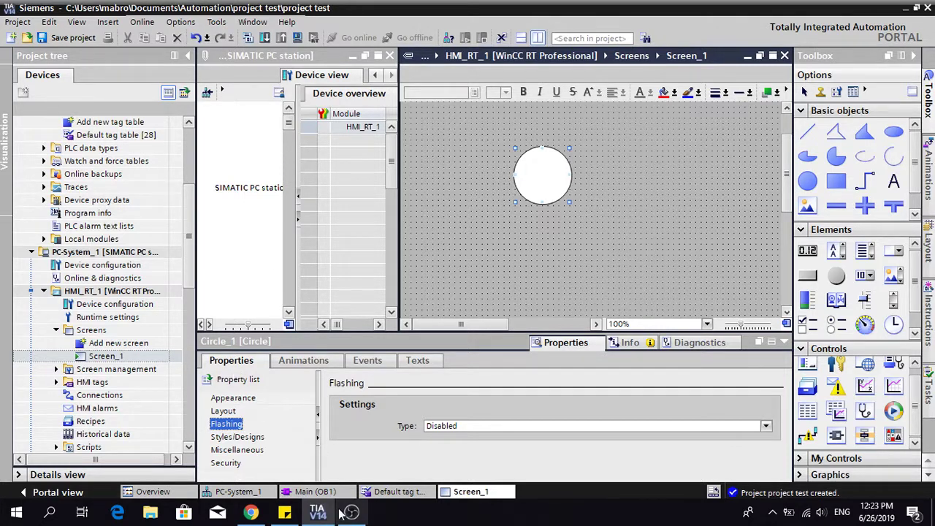
pyautogui.moveTo(342, 517)
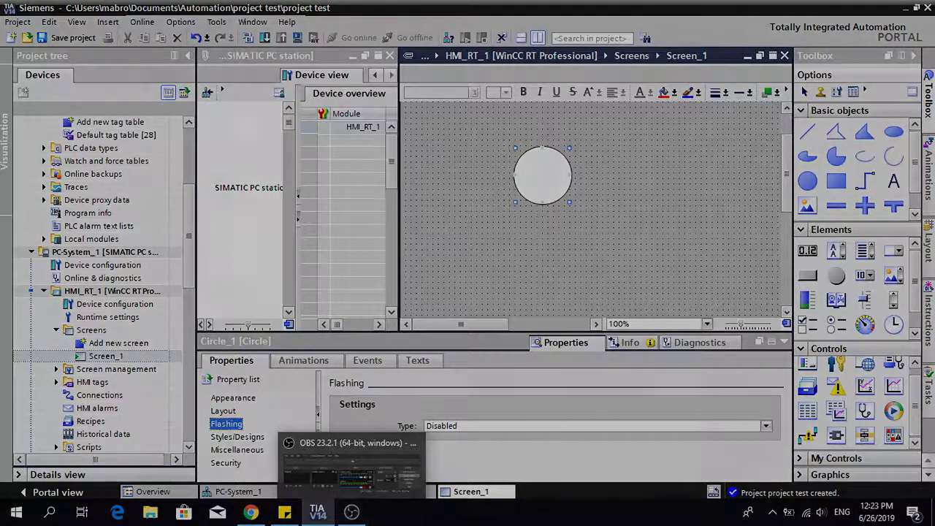